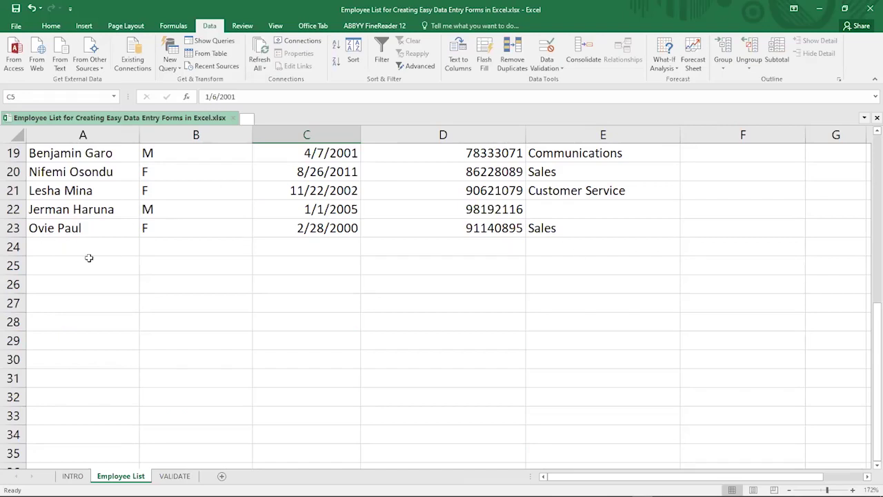
Enter the new employee's name in cell A24
left_click(69, 245)
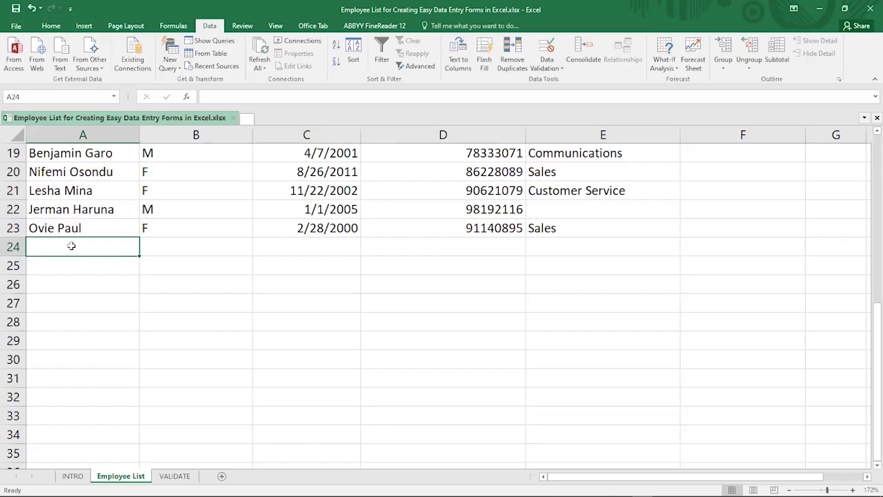
type("m")
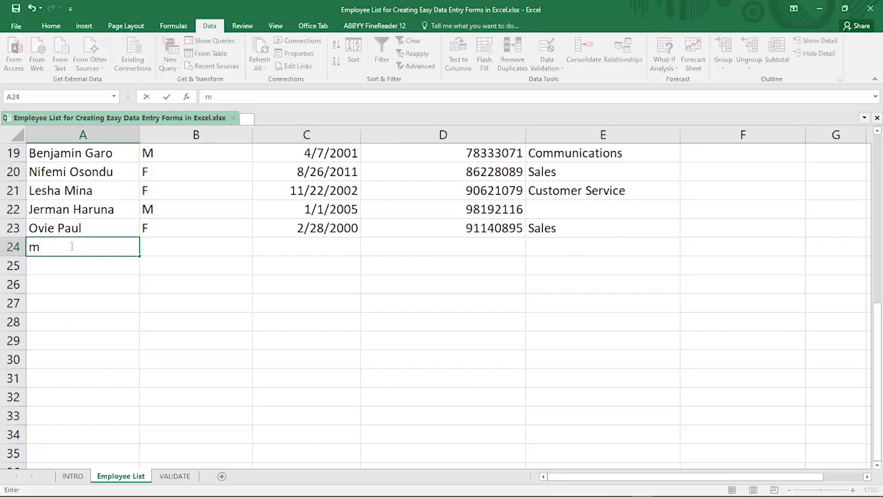
key("BackSpace")
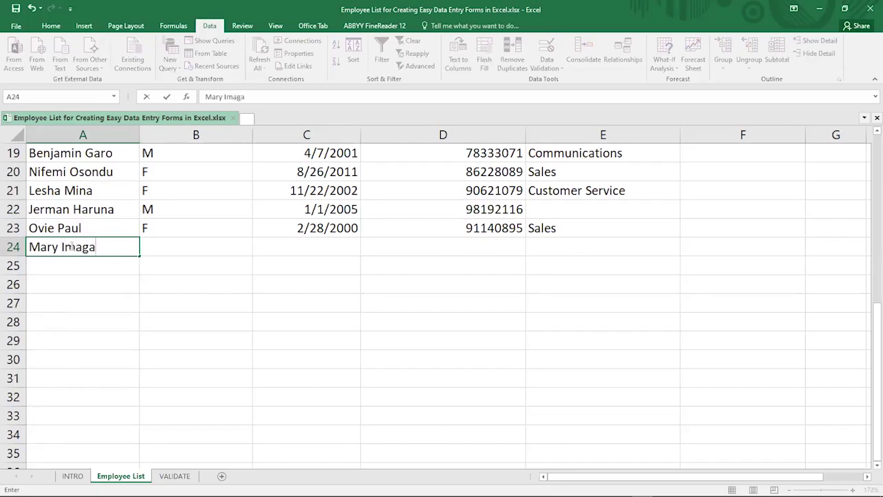
key("Tab")
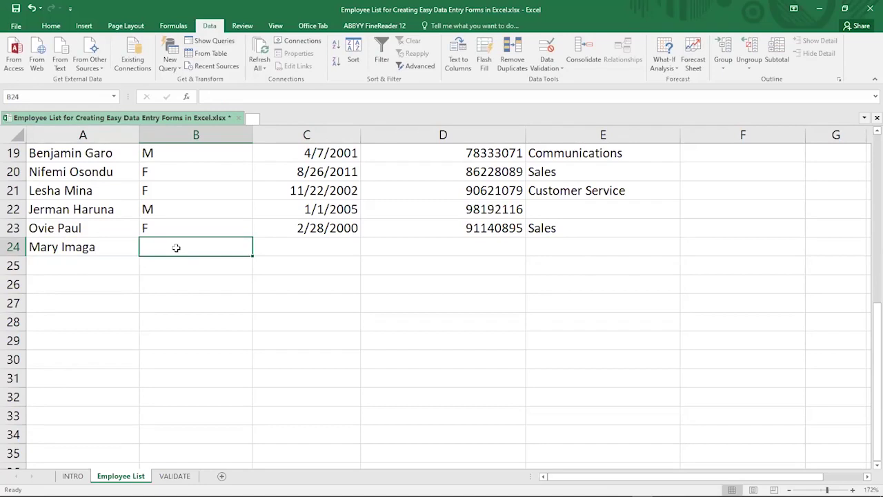
Give row 24 gender F from the allowed list and hire date 7/26/2022
key("alt+Down")
key("Down")
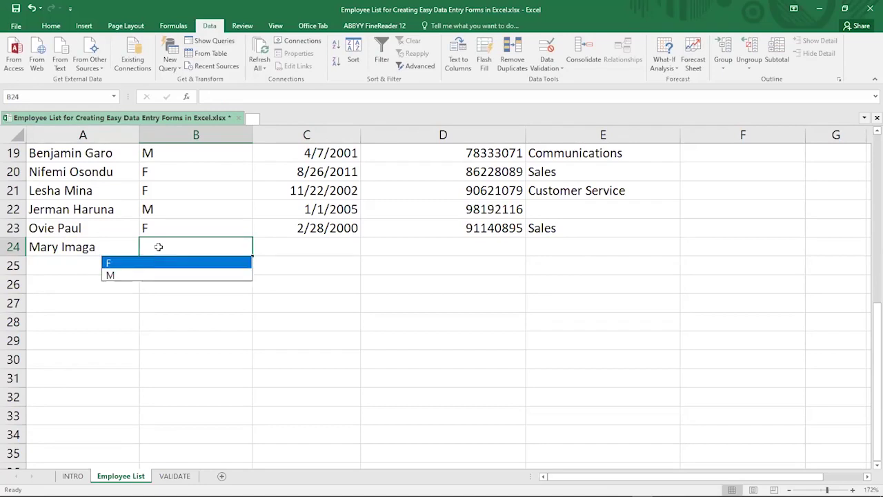
key("Return")
left_click(285, 243)
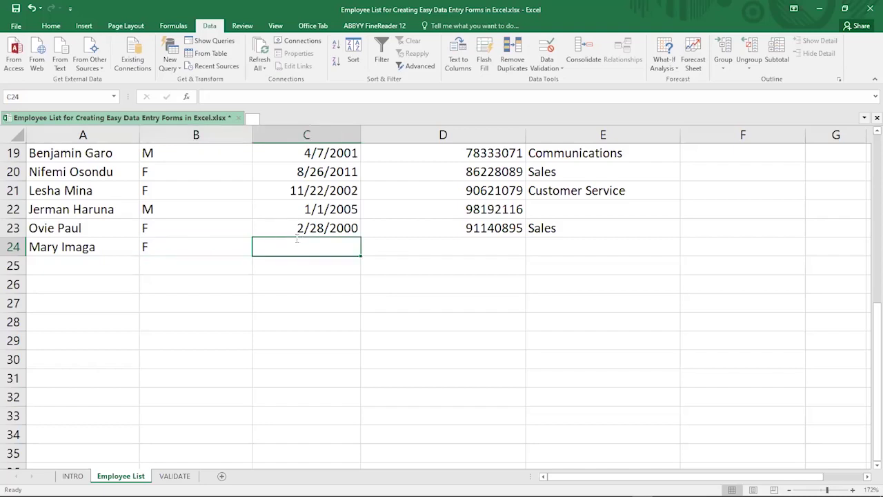
key("ctrl+semicolon")
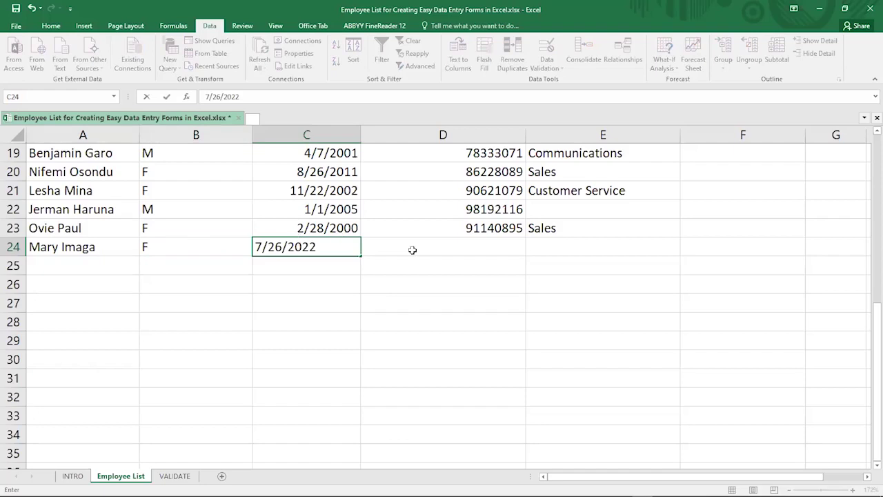
key("Tab")
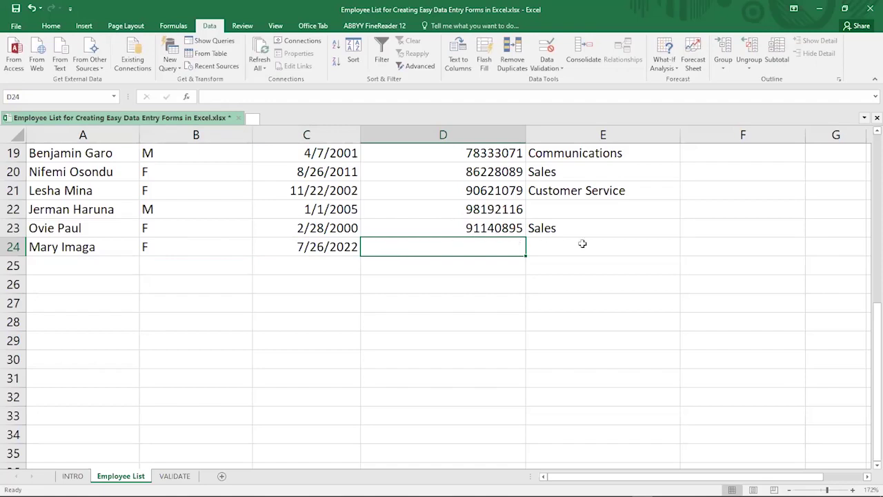
left_click(582, 244)
left_click(486, 243)
left_click(548, 245)
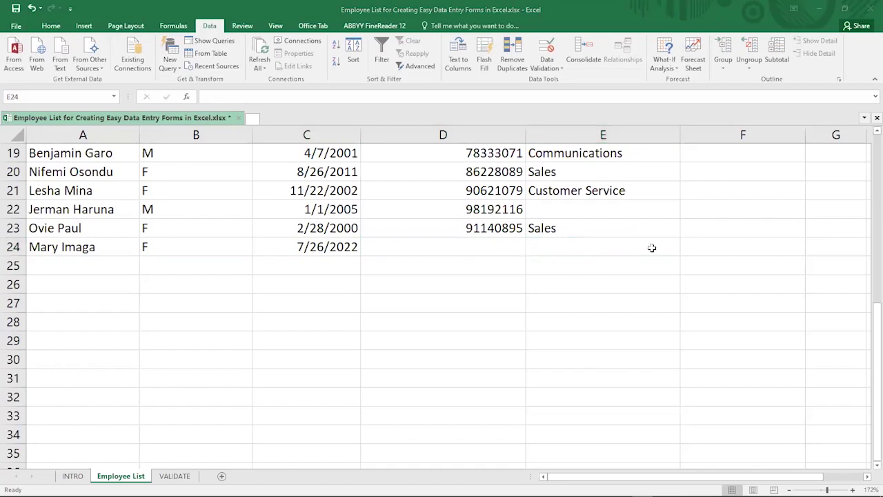
Scroll back to row 1 so the Name through Department headers show
key("Tab")
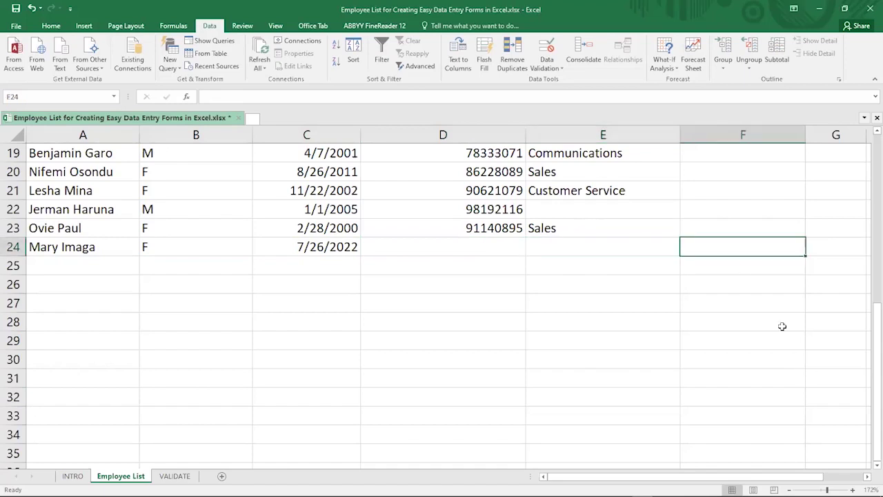
scroll(442, 296, "right", 1)
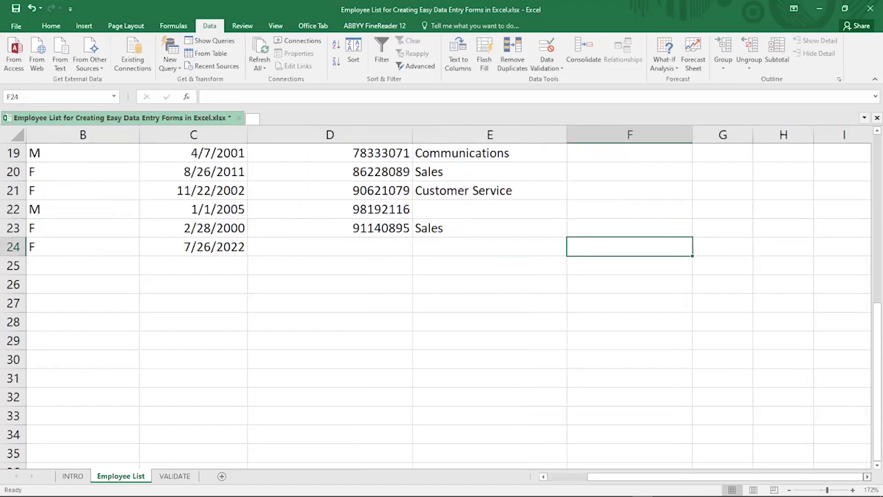
scroll(442, 297, "right", 5)
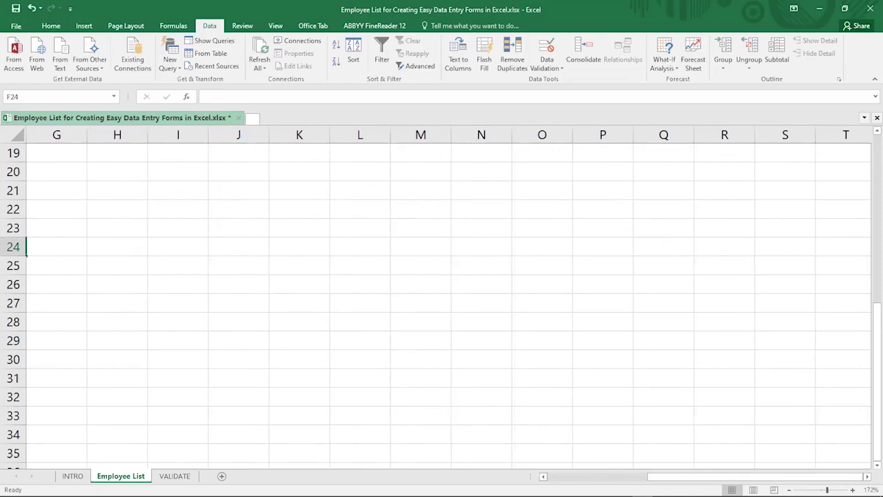
scroll(442, 297, "left", 6)
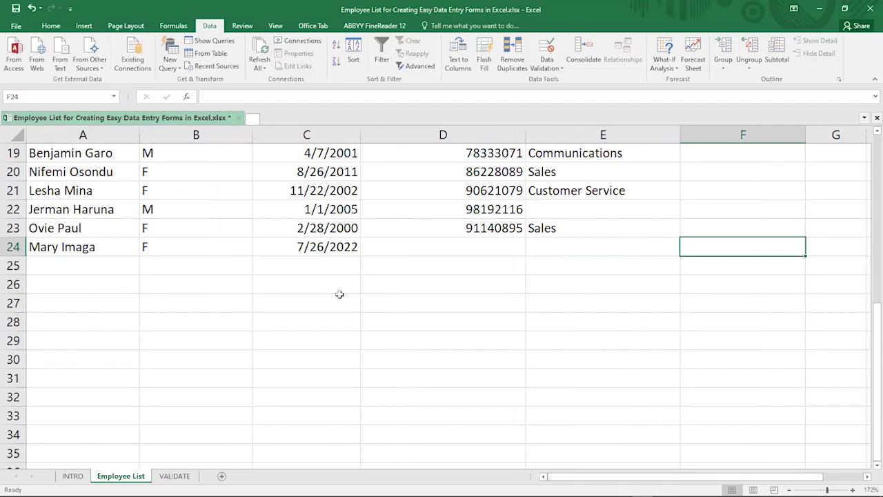
scroll(339, 295, "up", 6)
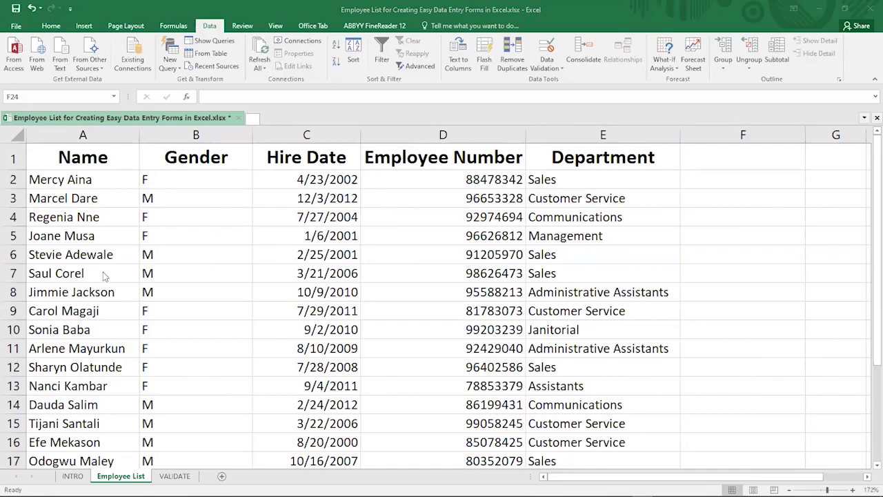
Bring up Create Table for the employee data $A$1:$E$24 with headers
left_click(59, 156)
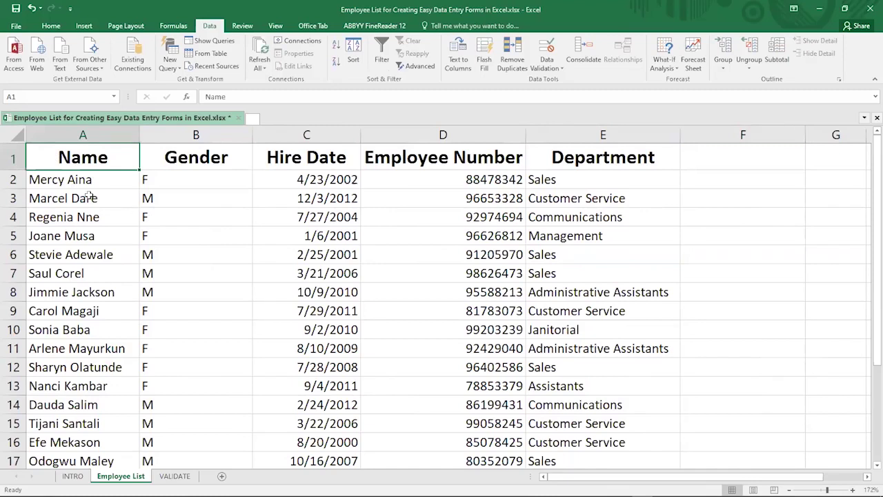
left_click(348, 198)
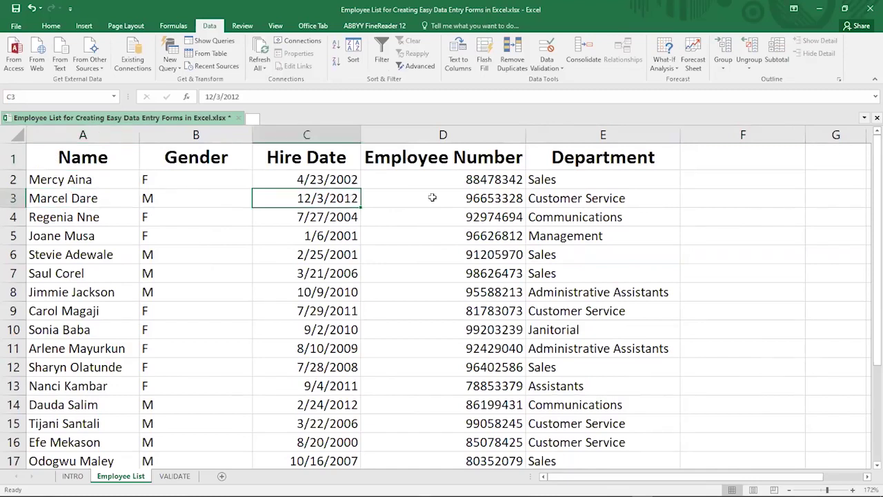
left_click(562, 198)
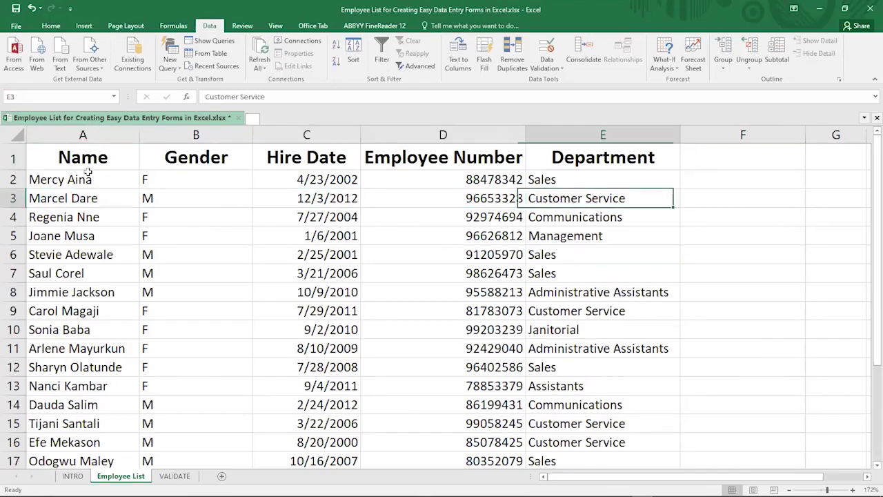
left_click_drag(69, 157, 207, 157)
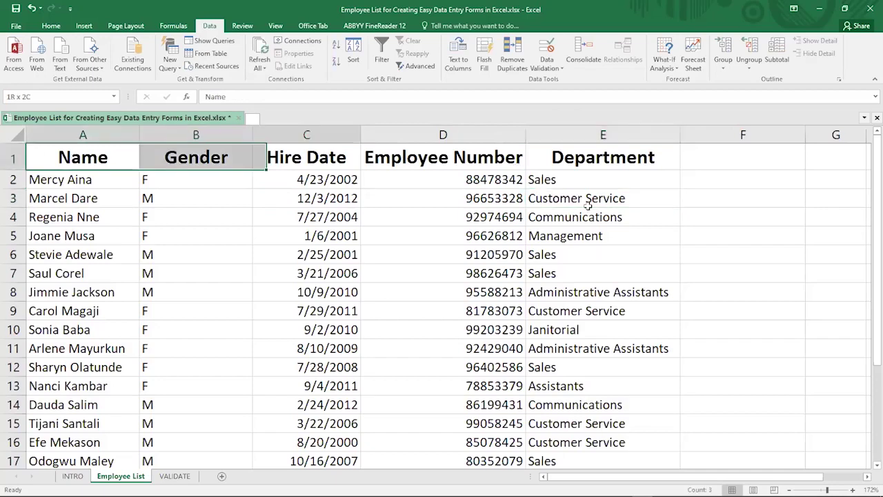
left_click_drag(585, 357, 585, 367)
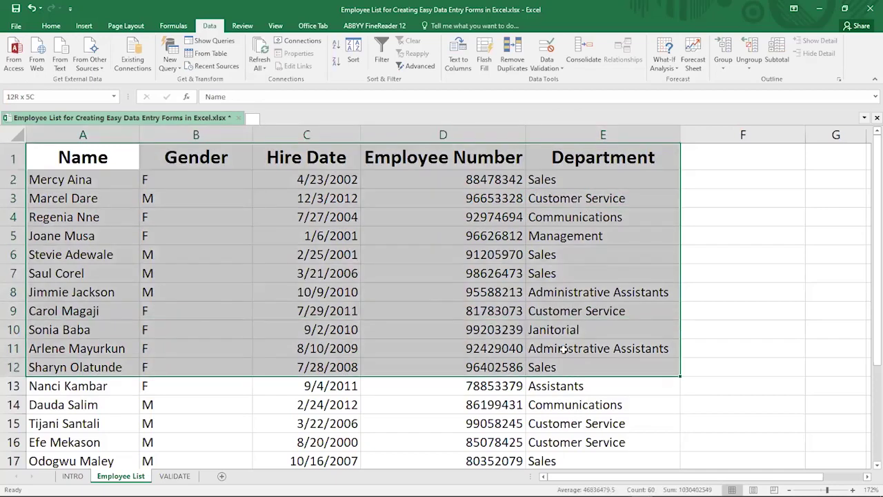
left_click(215, 229)
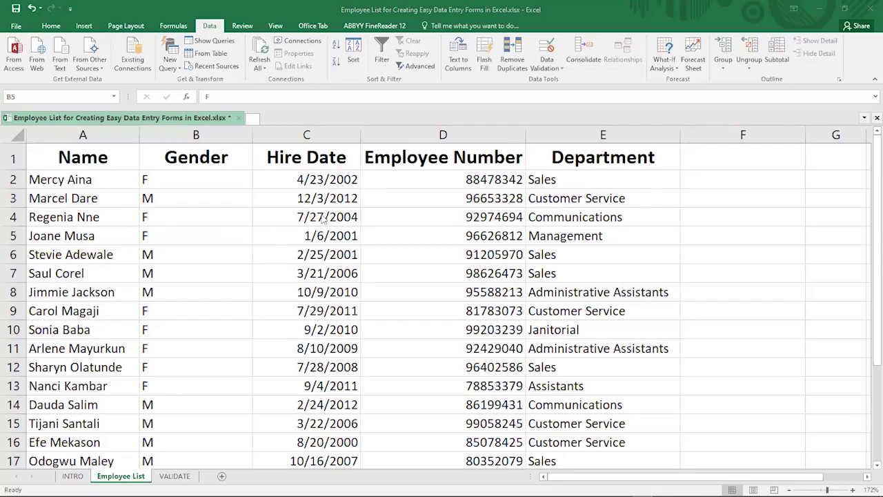
left_click(306, 220)
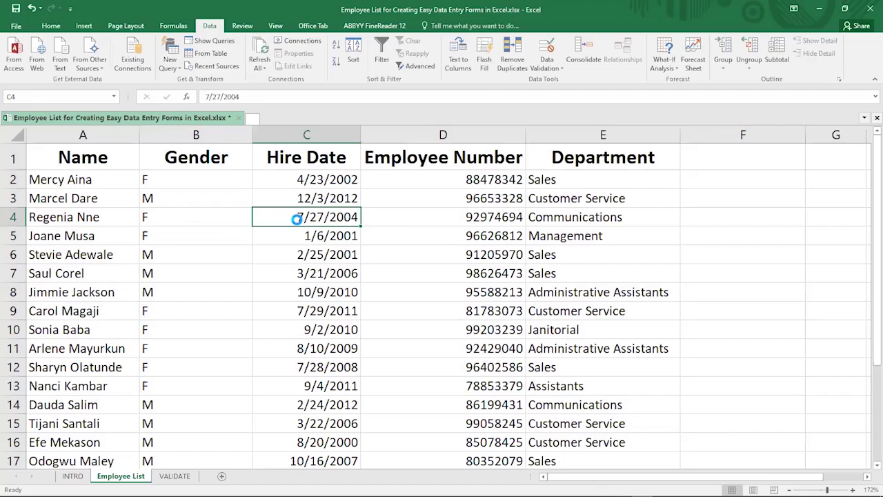
key("ctrl+t")
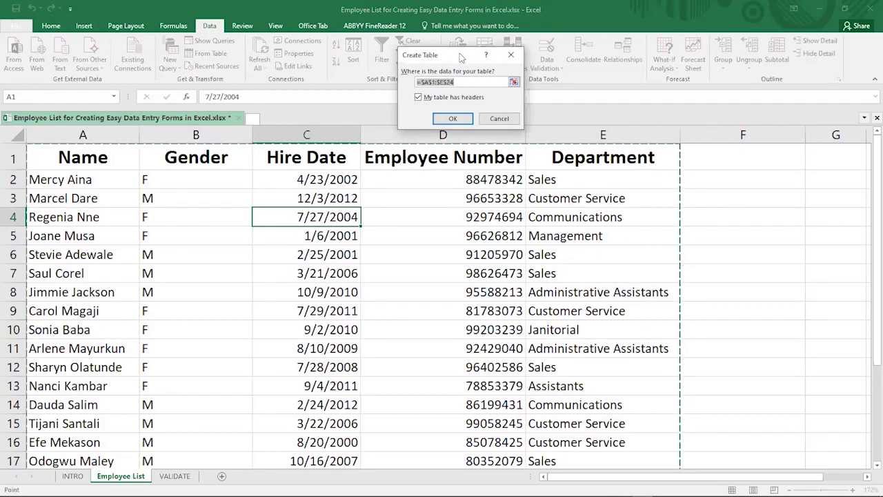
Change the Create Table range to $A$1:$E$17, then cancel without making a table
left_click_drag(461, 58, 469, 150)
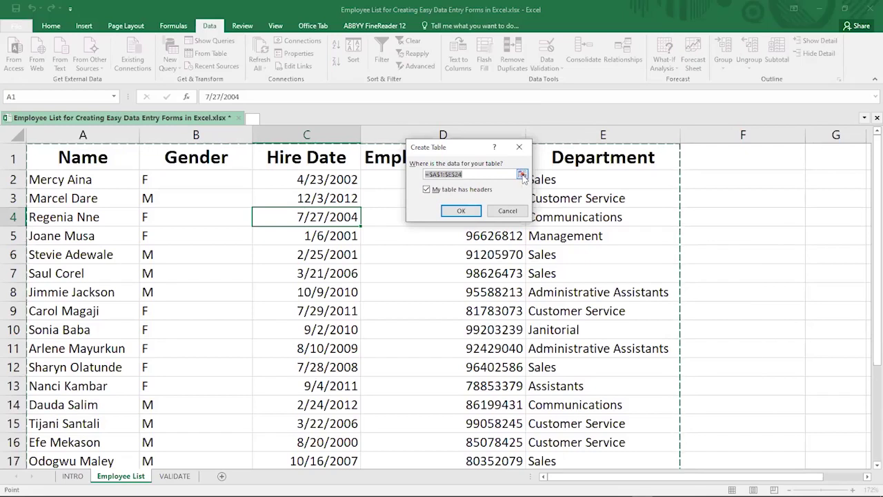
left_click(523, 177)
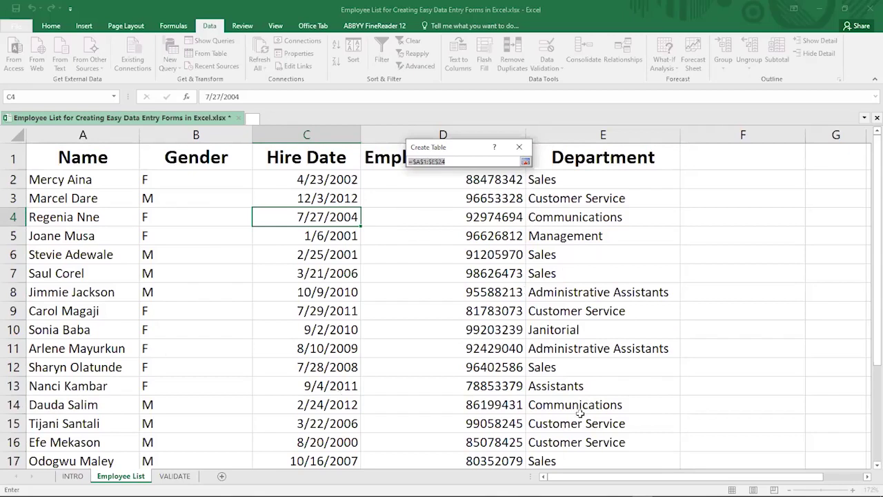
left_click(550, 459, "shift")
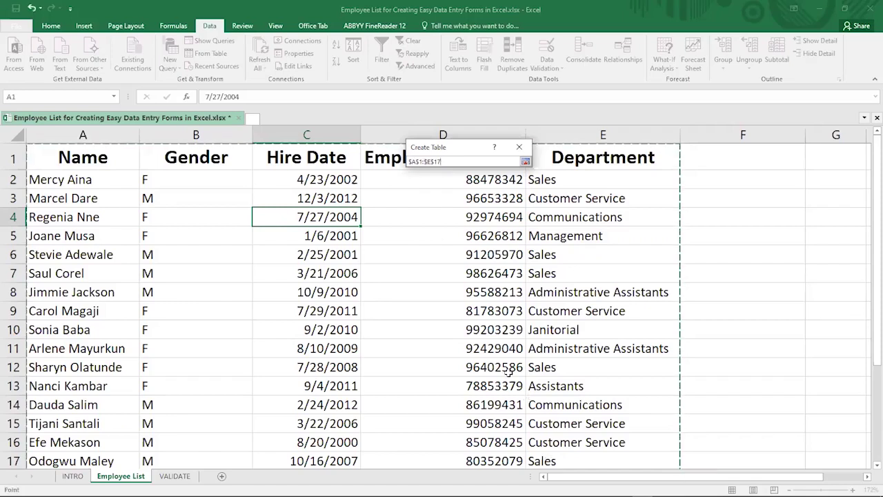
key("Return")
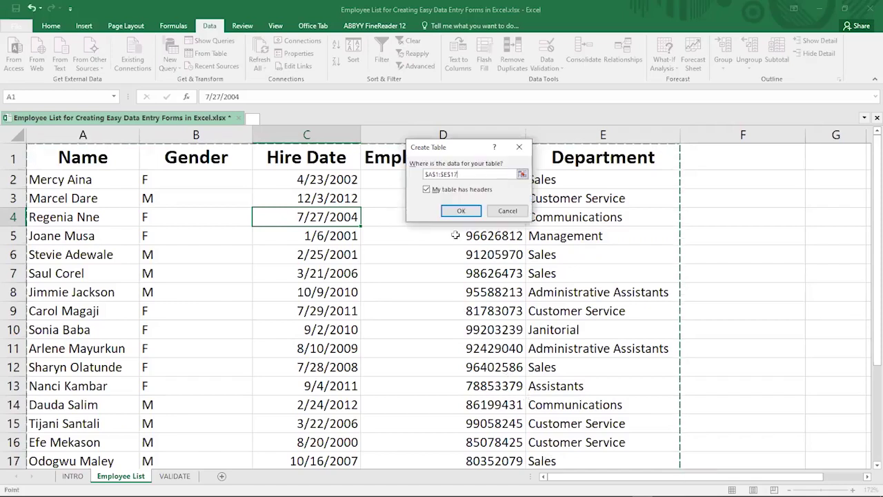
key("Escape")
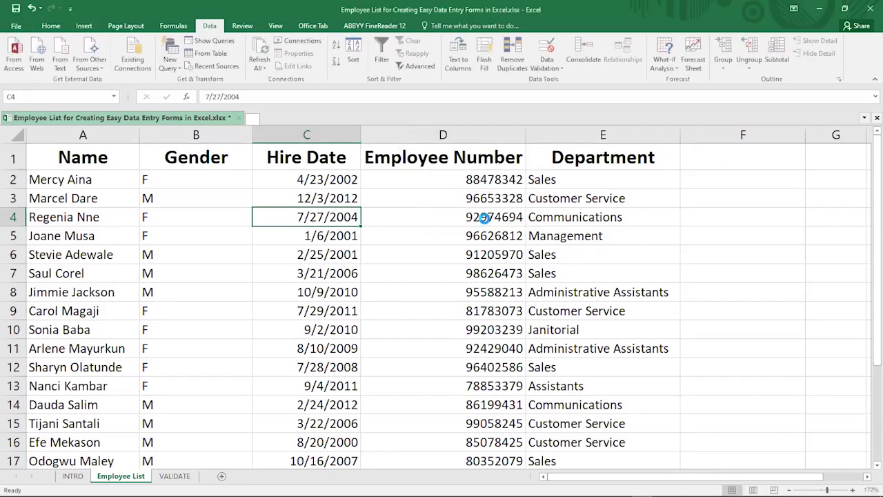
Reopen Create Table for $A$1:$E$24 and tick My table has headers
key("ctrl+t")
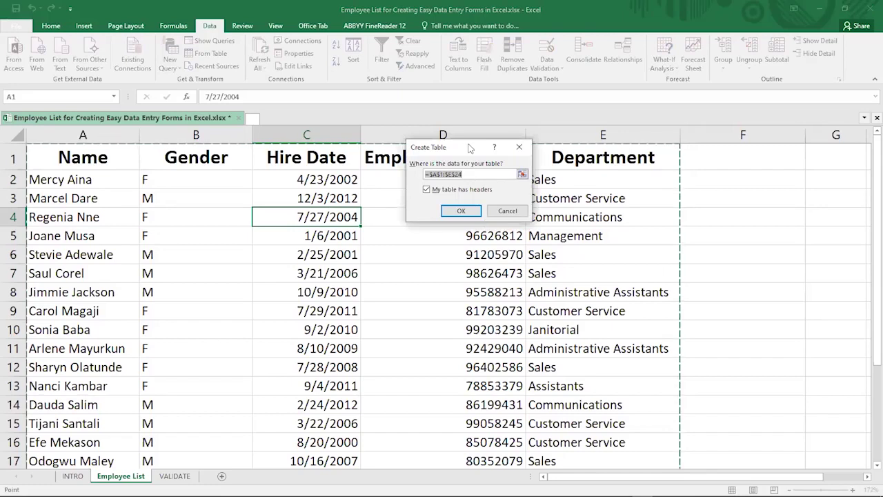
left_click_drag(445, 147, 462, 207)
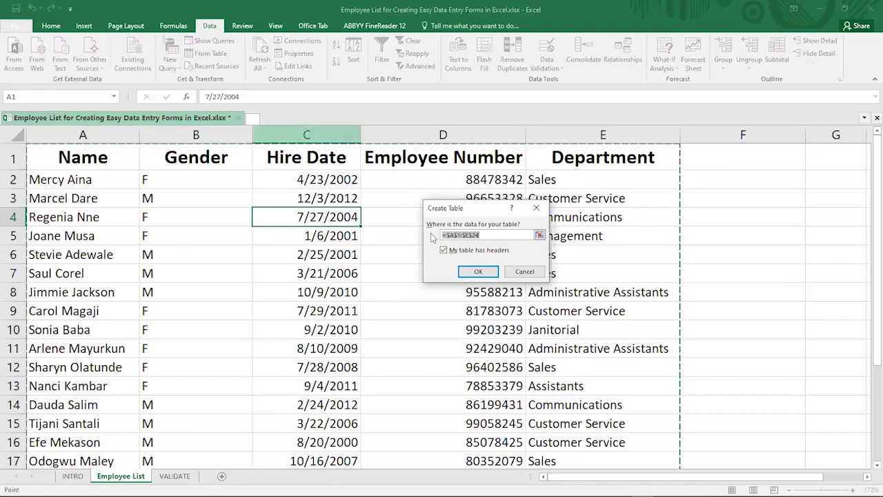
left_click(443, 251)
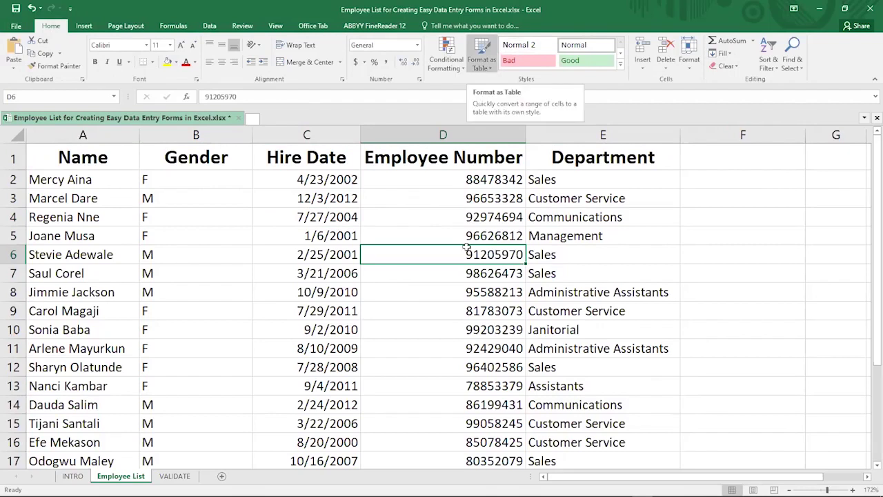
Format A1:E24 as a blue-styled table with headers, creating Table1
left_click(141, 220)
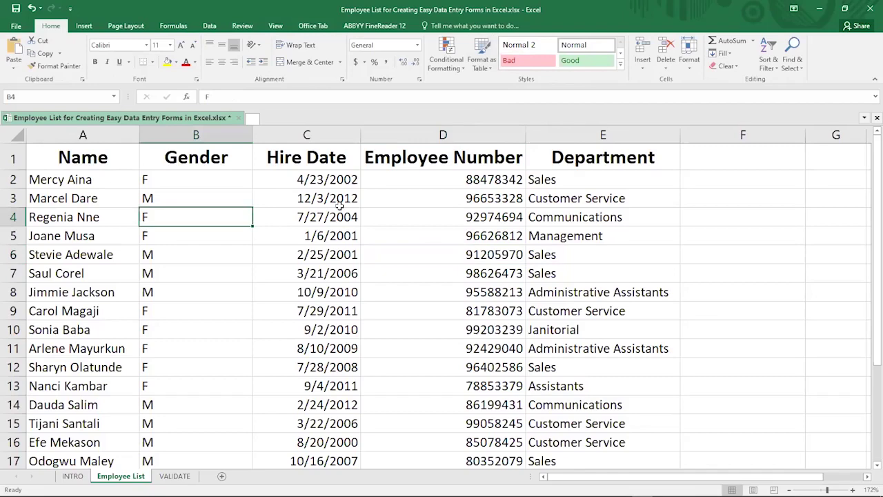
left_click(480, 72)
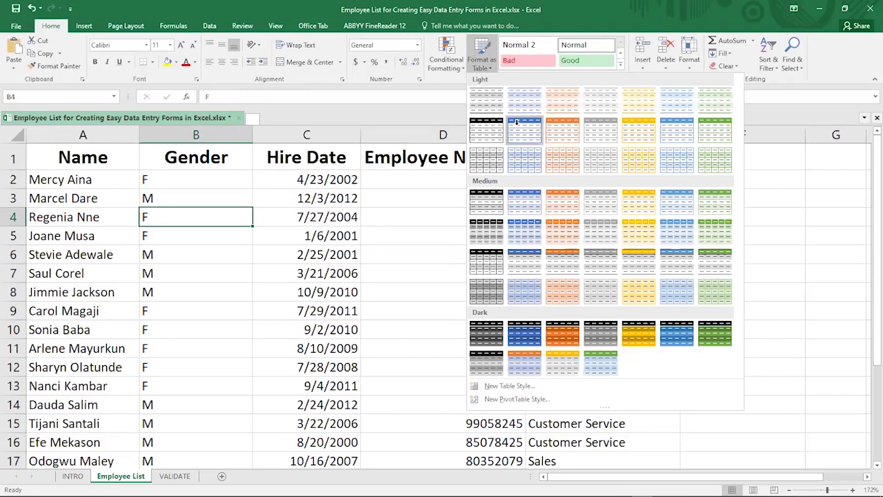
left_click(470, 205)
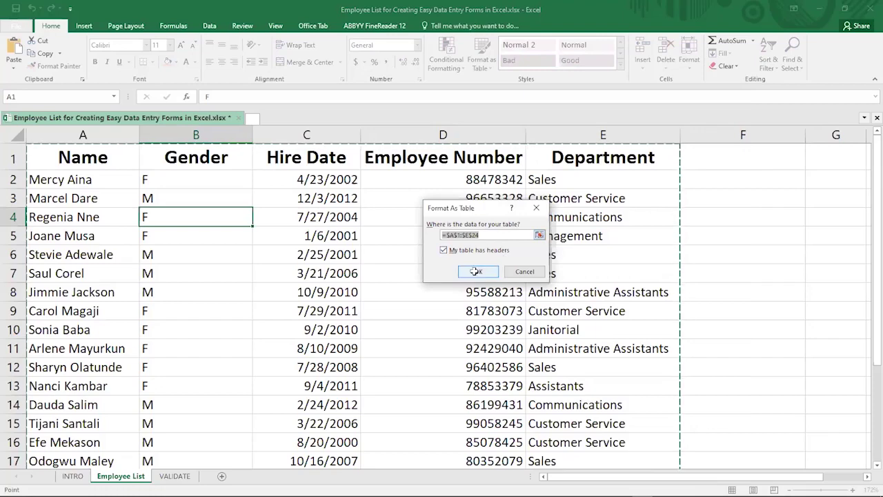
key("Return")
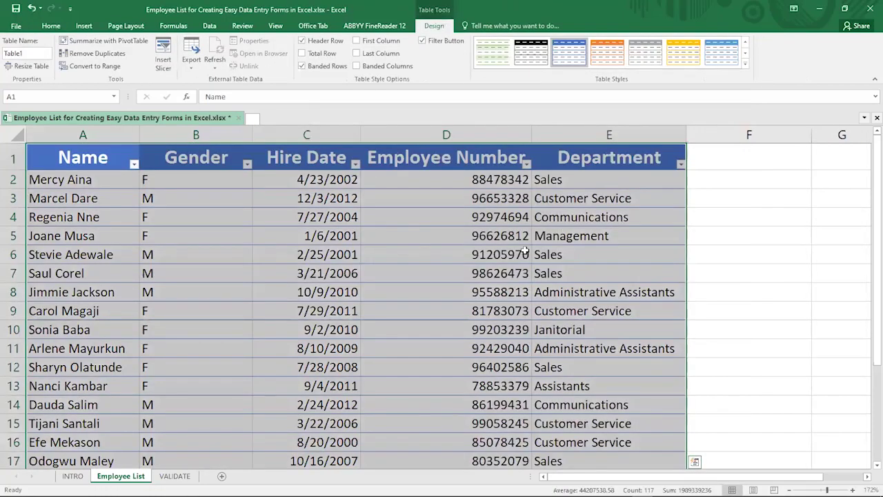
scroll(526, 251, "down", 2)
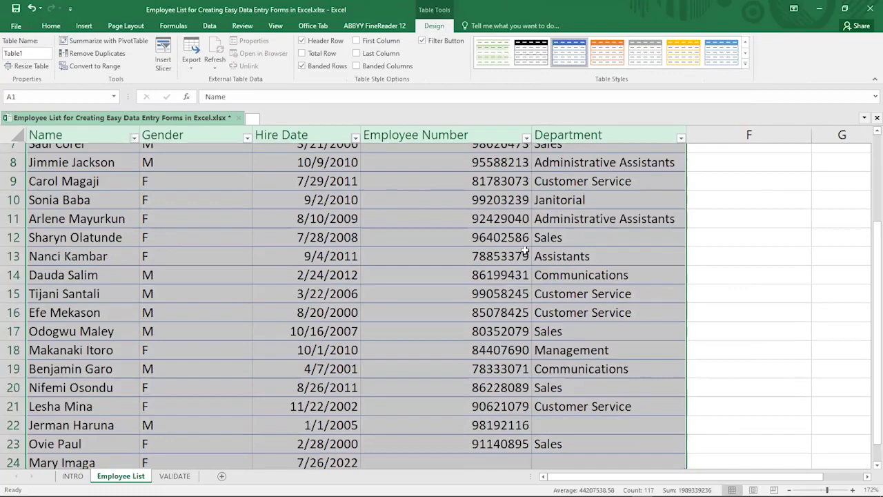
scroll(526, 251, "up", 2)
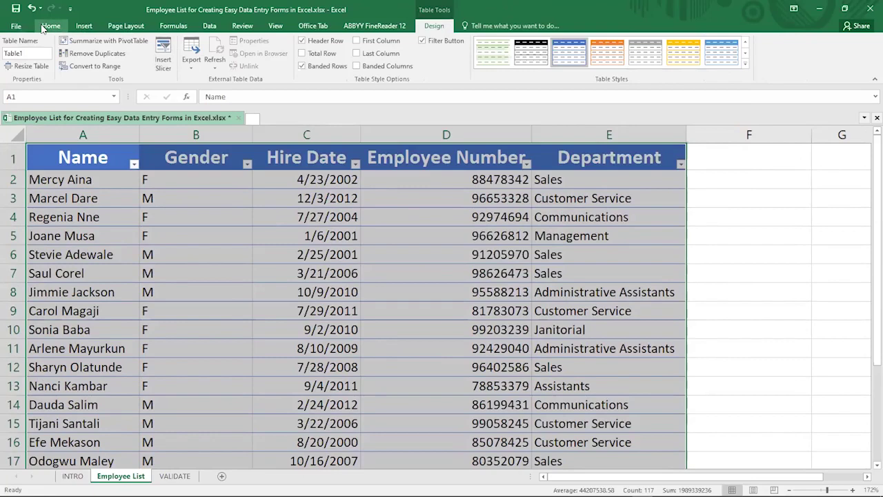
Bring up the Customize Quick Access Toolbar menu from the Home tab
left_click(49, 26)
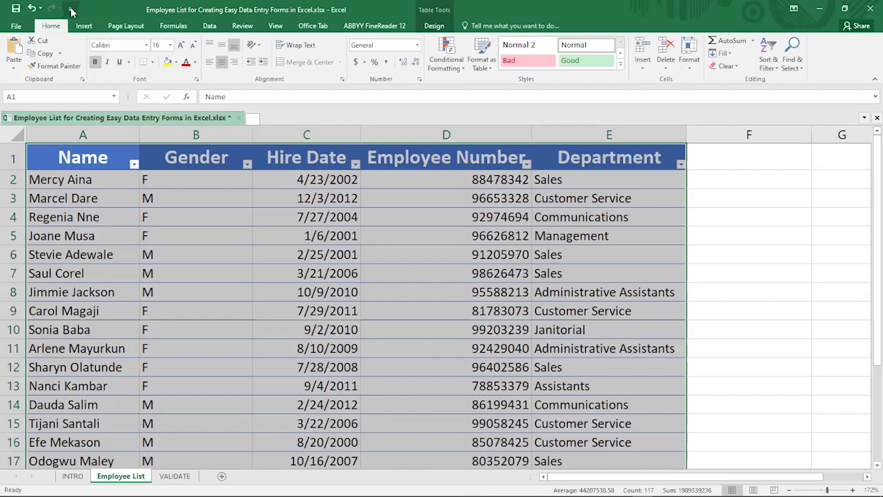
left_click(70, 9)
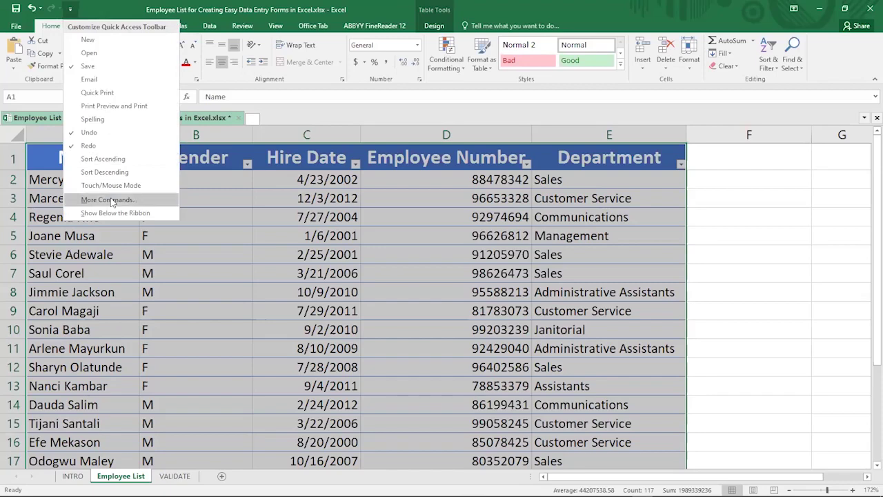
In the toolbar options, list the Commands Not in the Ribbon
left_click(111, 200)
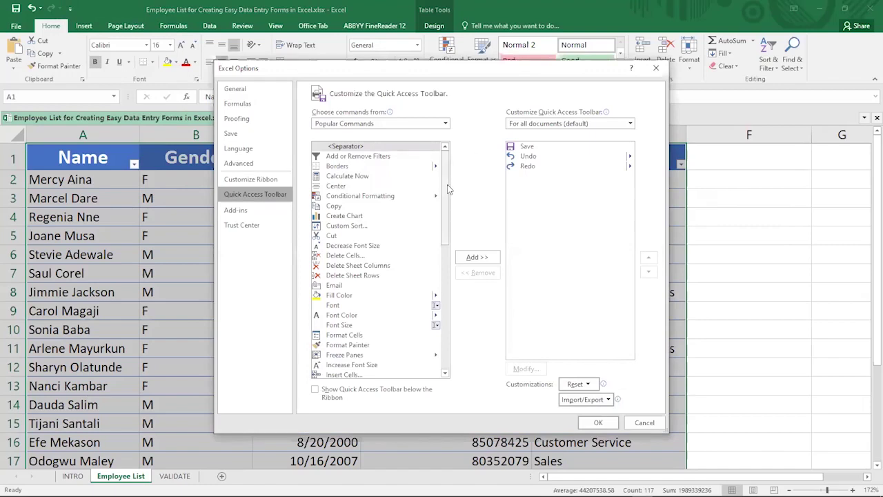
left_click(427, 127)
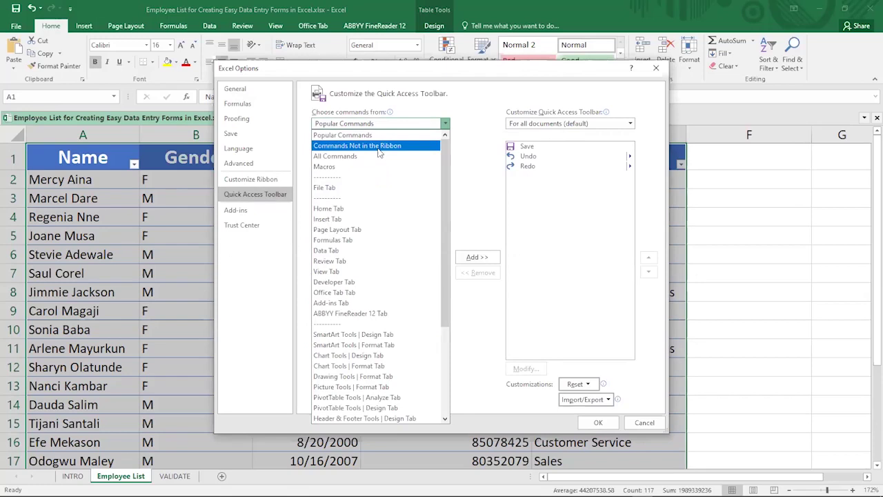
key("Return")
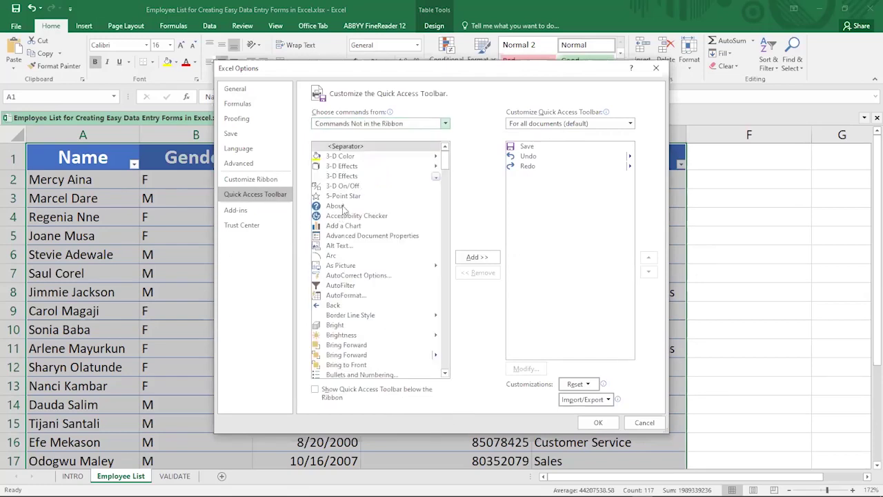
scroll(343, 210, "down", 3)
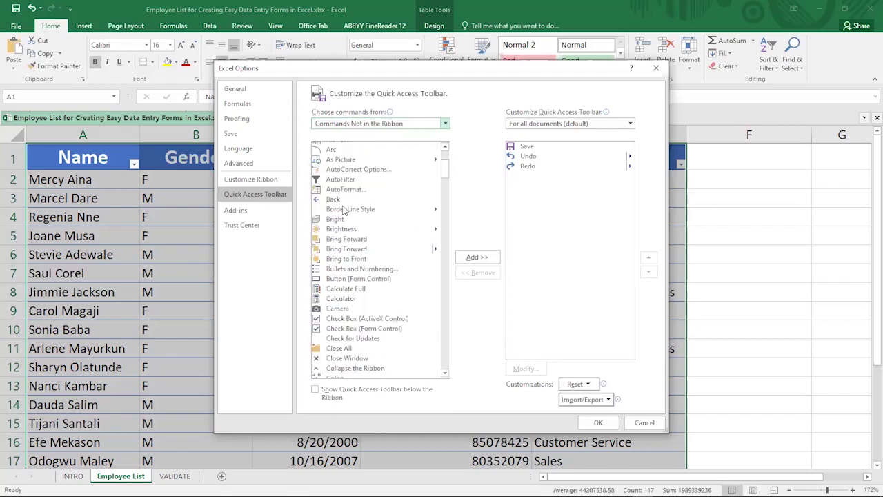
scroll(343, 210, "down", 6)
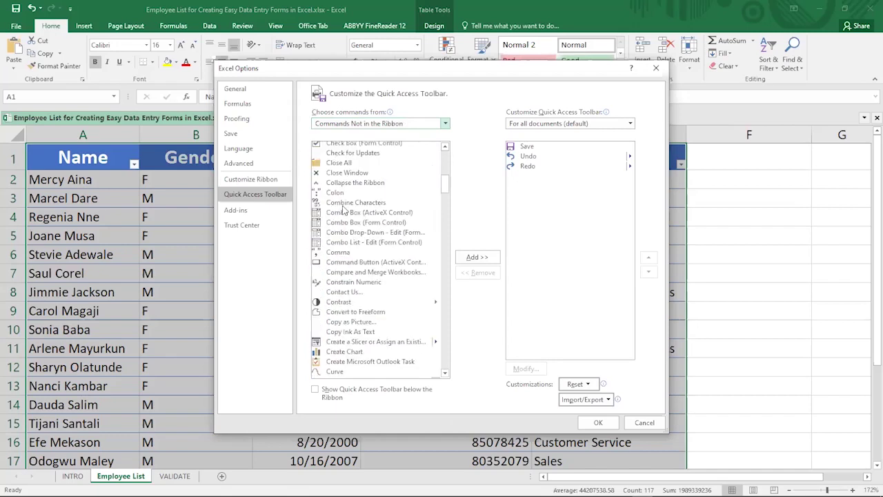
scroll(343, 210, "up", 3)
scroll(343, 210, "up", 4)
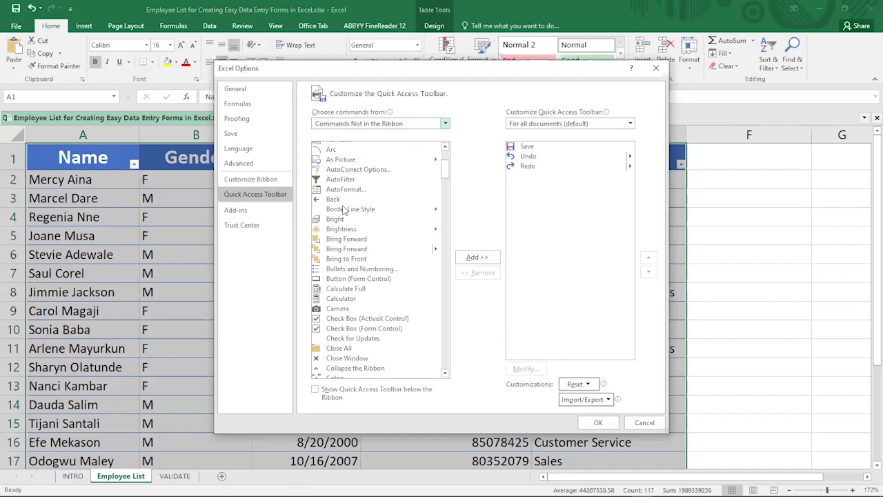
scroll(343, 210, "down", 3)
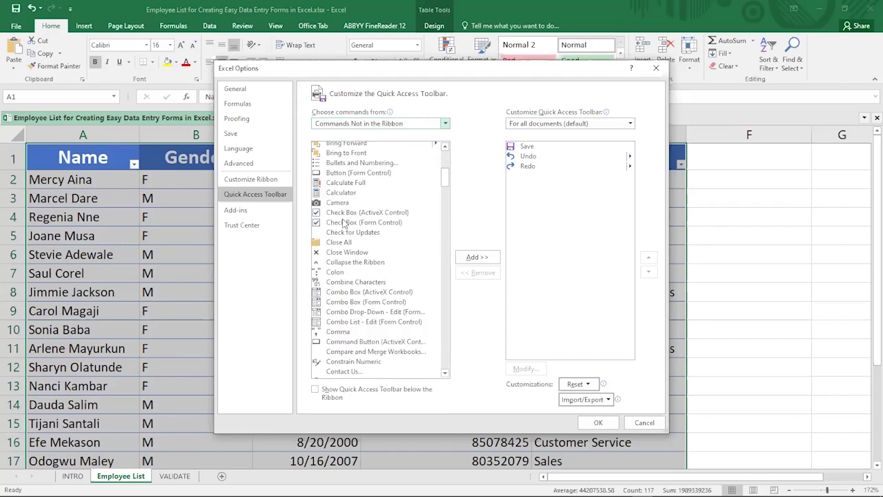
scroll(342, 222, "down", 4)
scroll(343, 222, "down", 2)
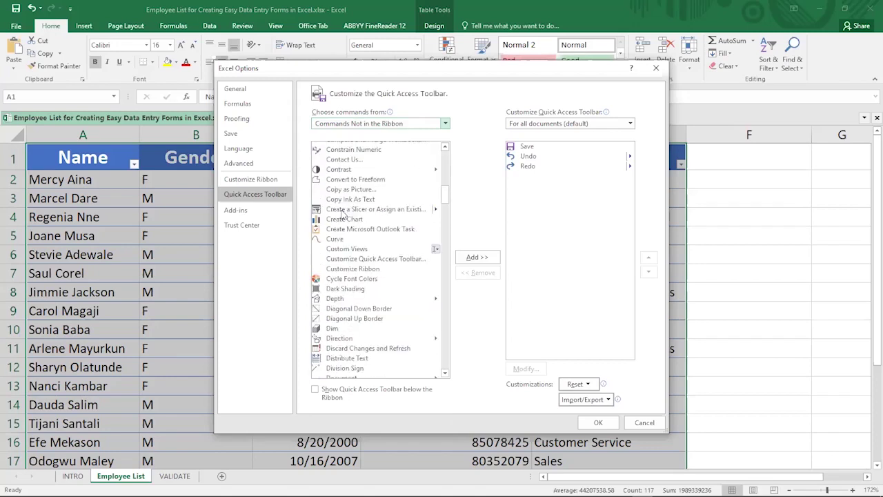
Add the Form command to the Quick Access Toolbar and confirm with OK
left_click(345, 199)
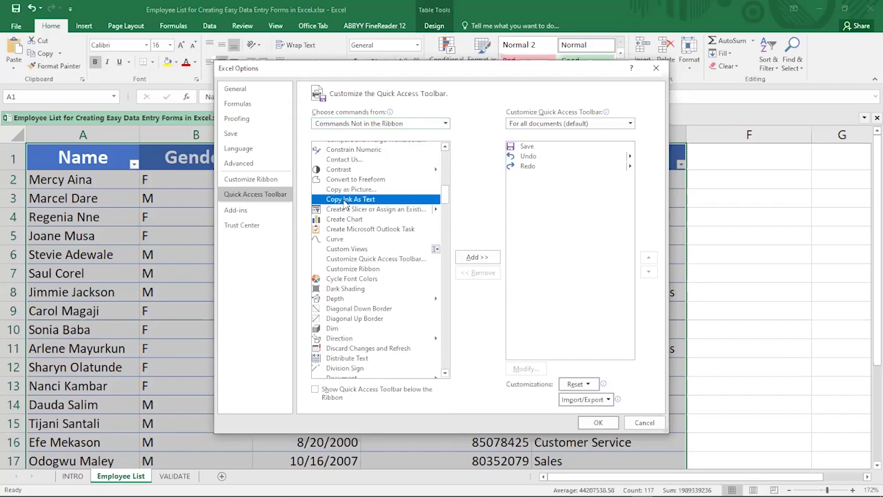
scroll(344, 200, "down", 4)
scroll(345, 205, "down", 3)
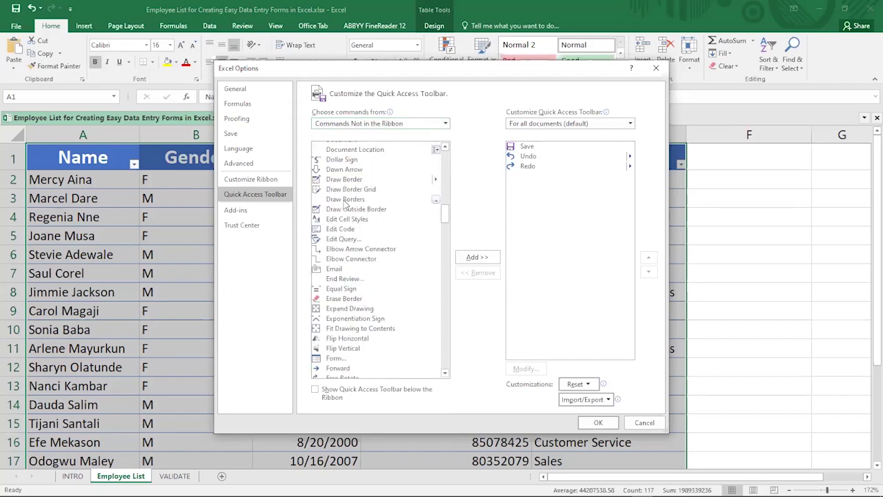
scroll(345, 207, "down", 3)
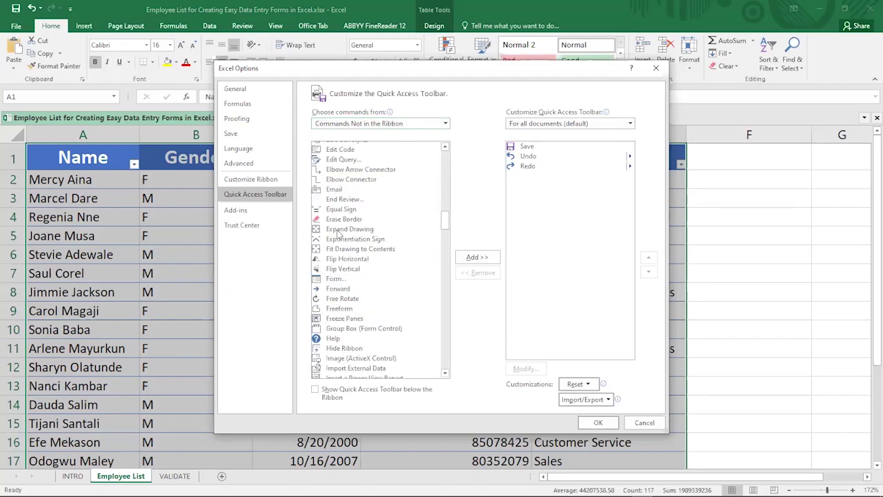
left_click(336, 280)
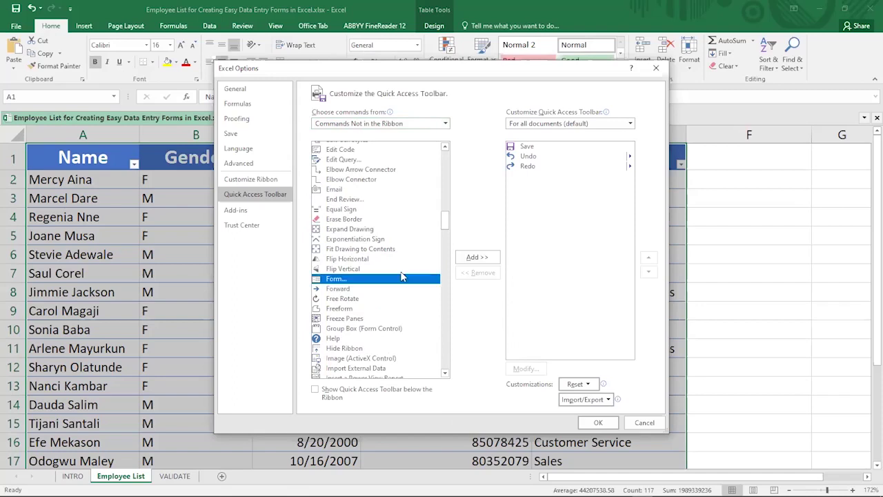
left_click(472, 260)
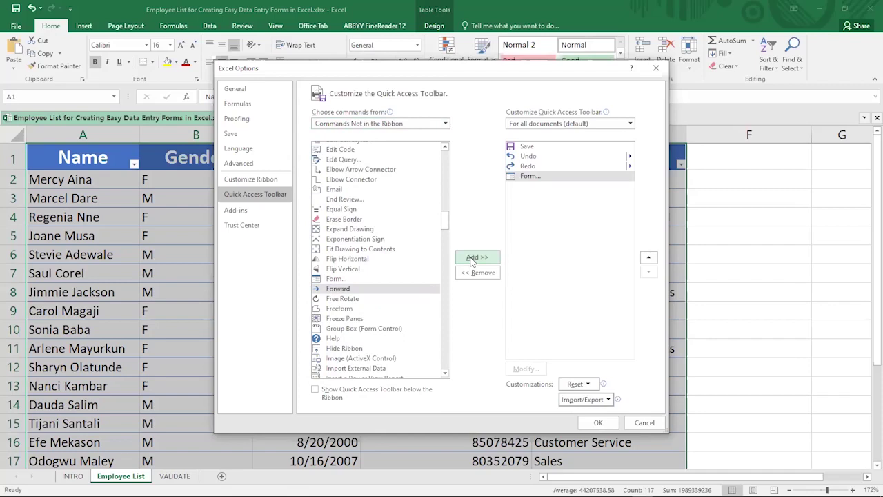
left_click(598, 423)
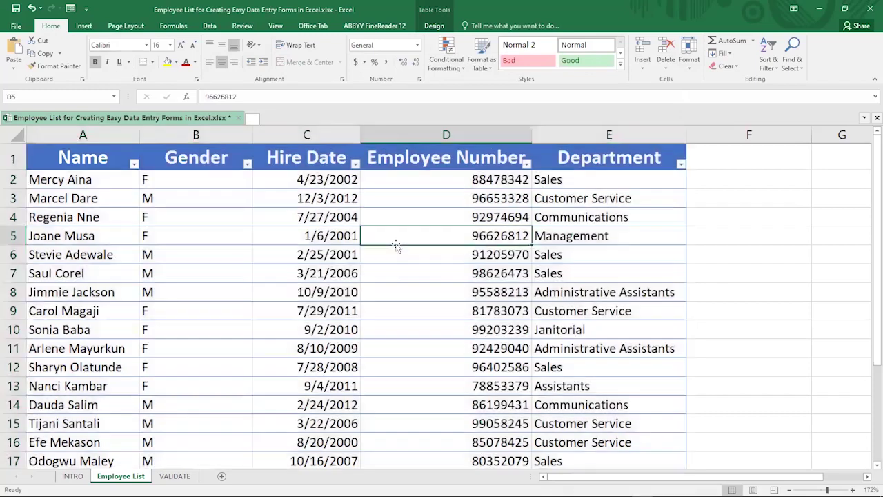
left_click(396, 243)
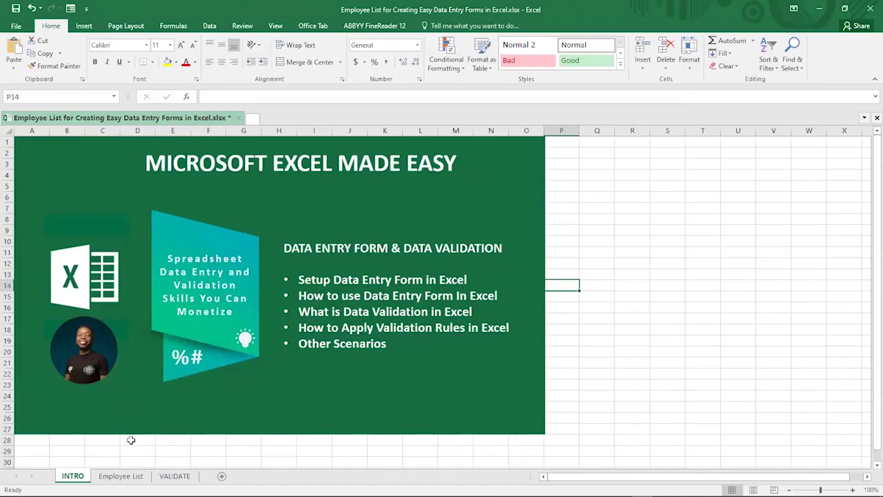
left_click(111, 481)
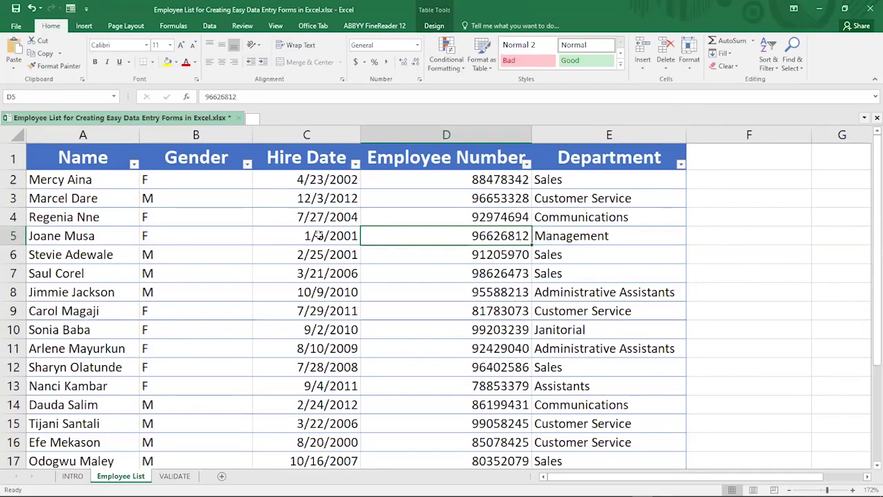
left_click(294, 242)
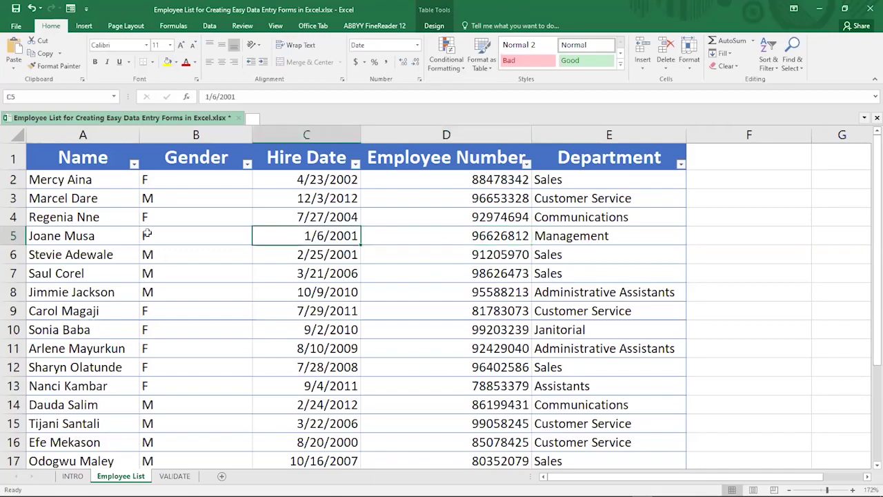
key("Left")
key("Left")
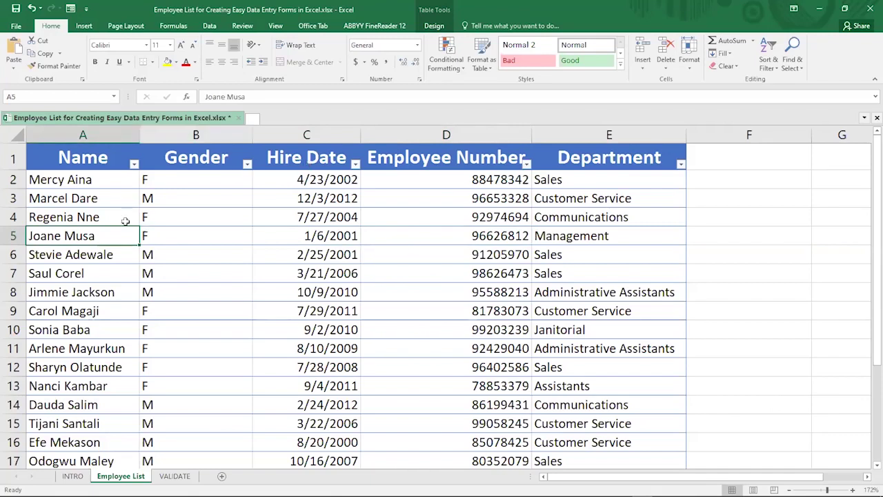
left_click(825, 388)
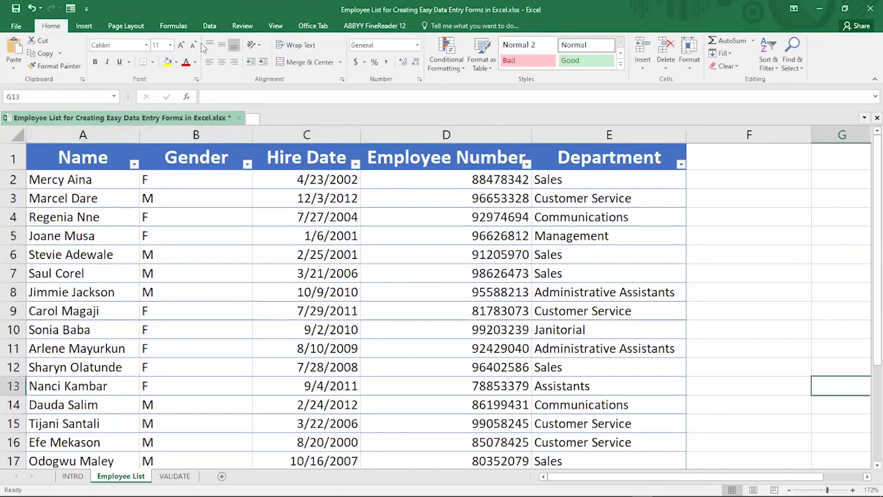
left_click(71, 11)
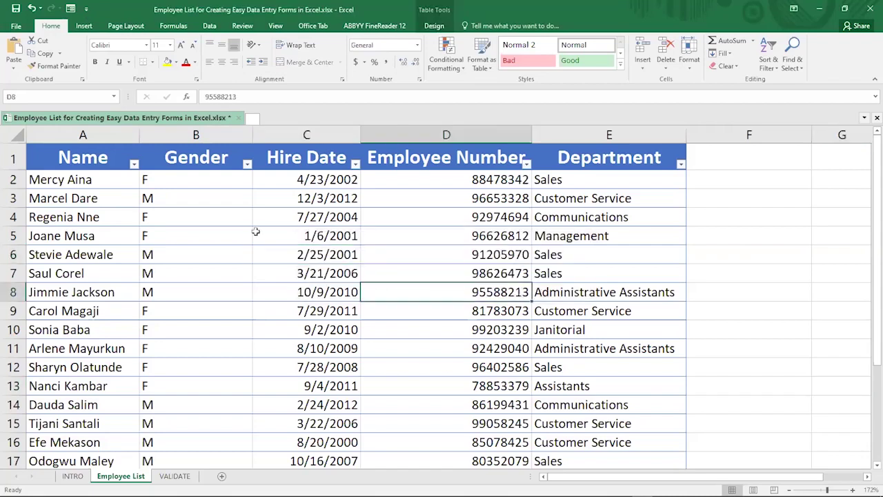
left_click(137, 293)
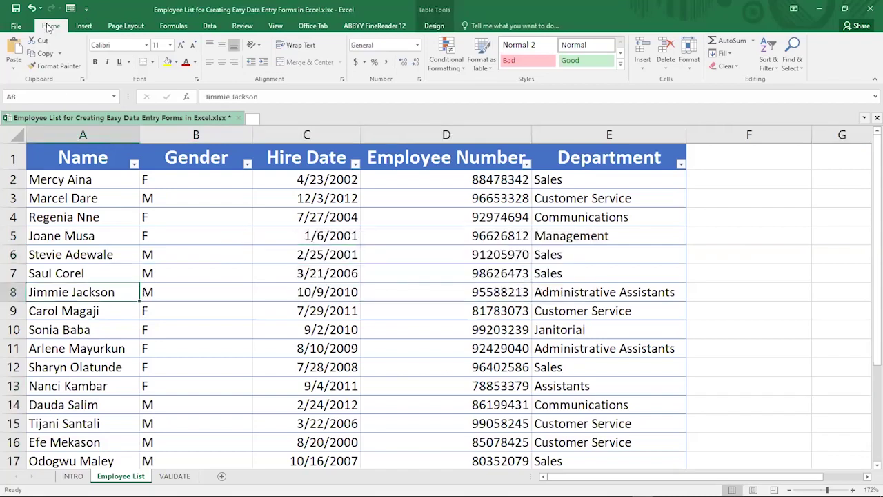
In the data form, step forward to record 6, then back to record 4 of 23
left_click(70, 9)
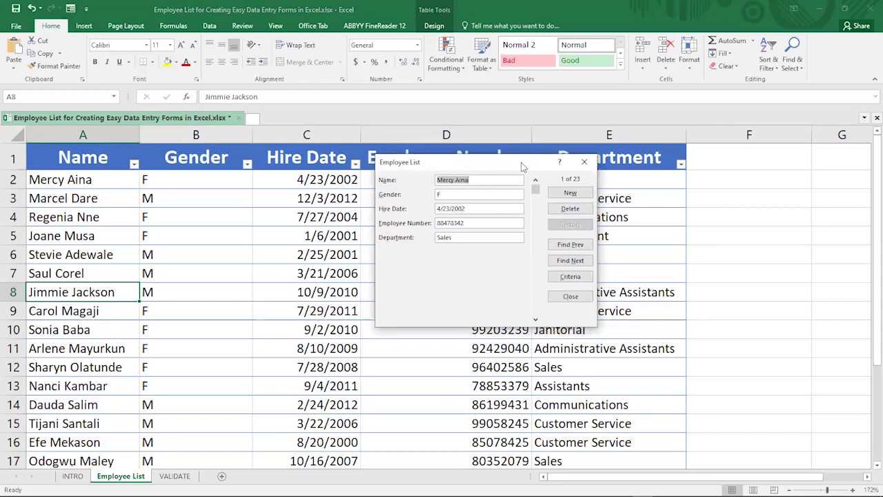
left_click_drag(522, 167, 583, 127)
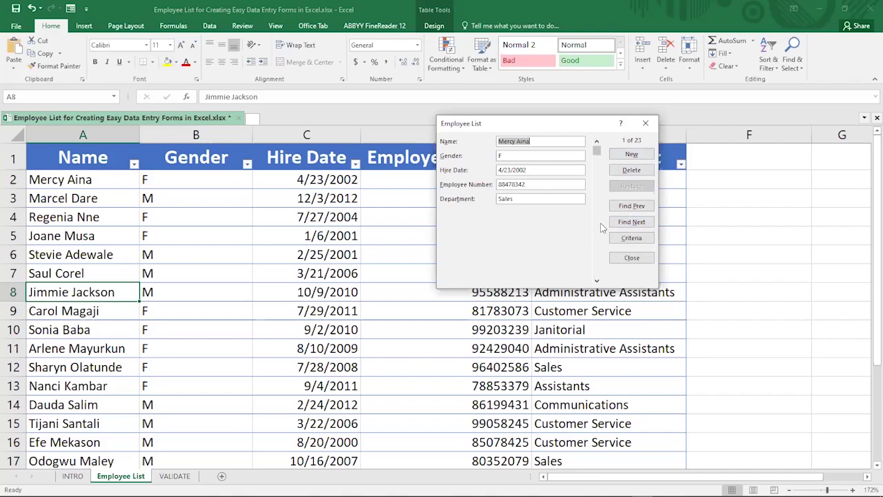
left_click(629, 223)
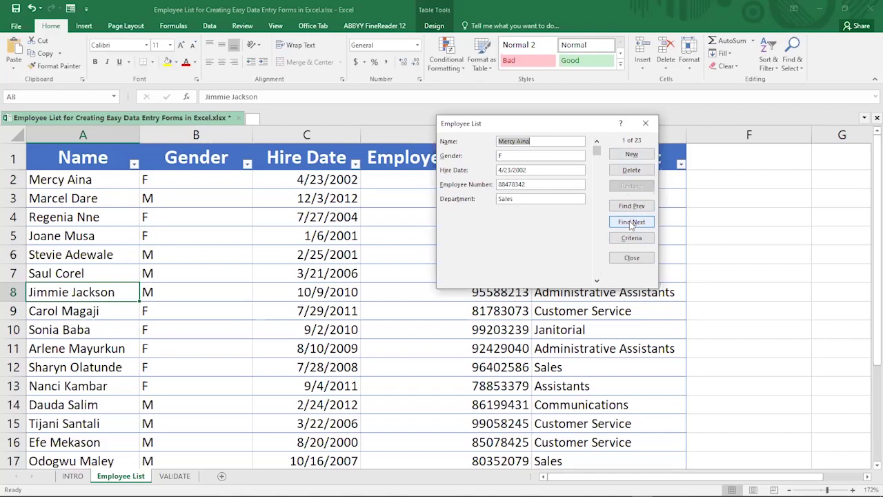
left_click(630, 224)
left_click(630, 224)
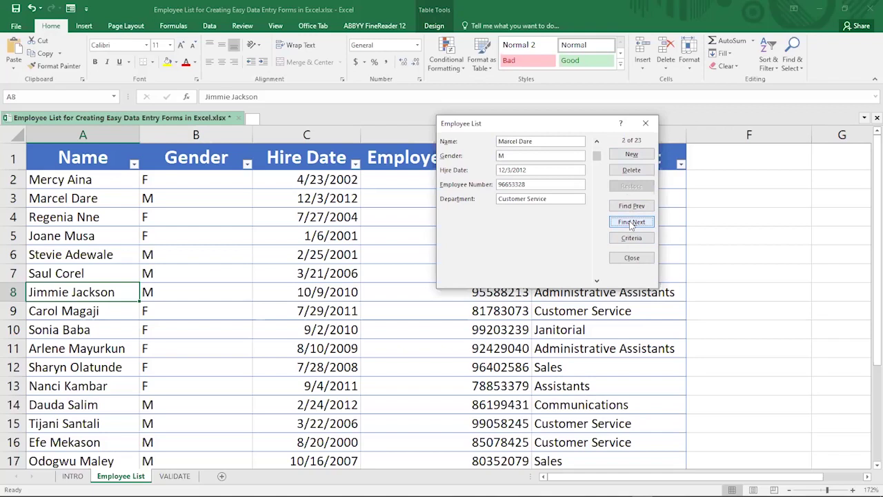
left_click(630, 222)
left_click(630, 222)
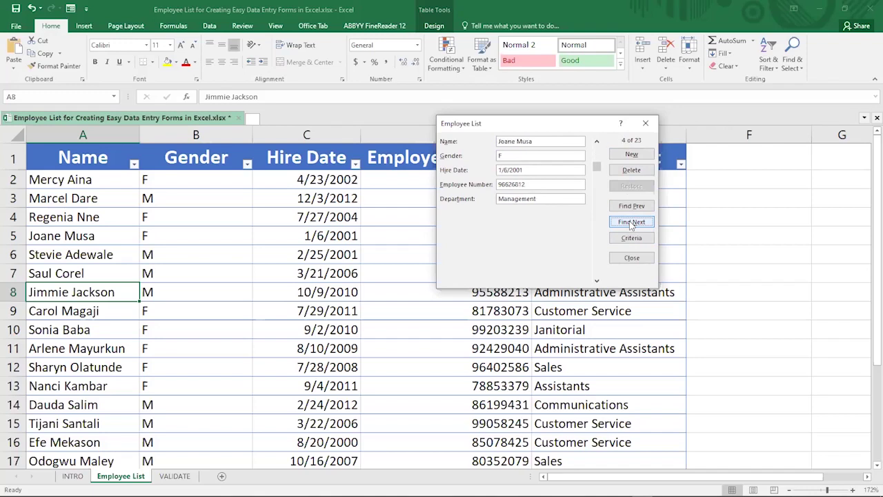
left_click(630, 222)
left_click(630, 222)
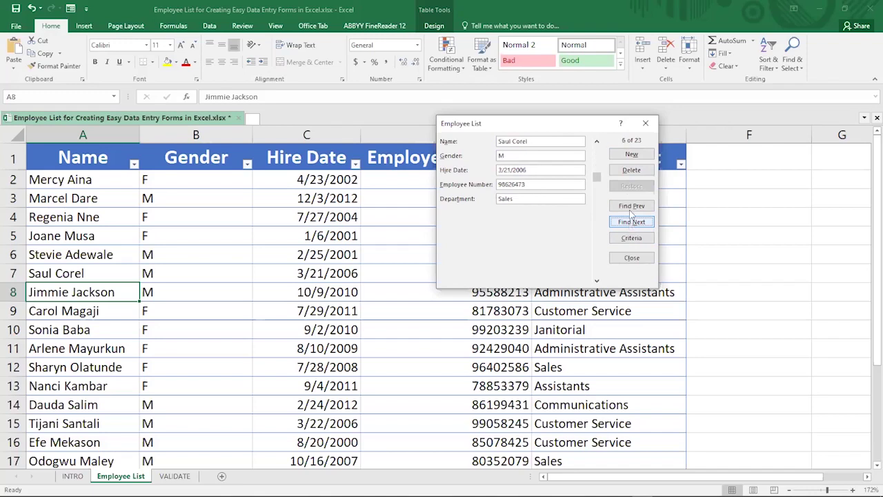
left_click(628, 206)
left_click(628, 207)
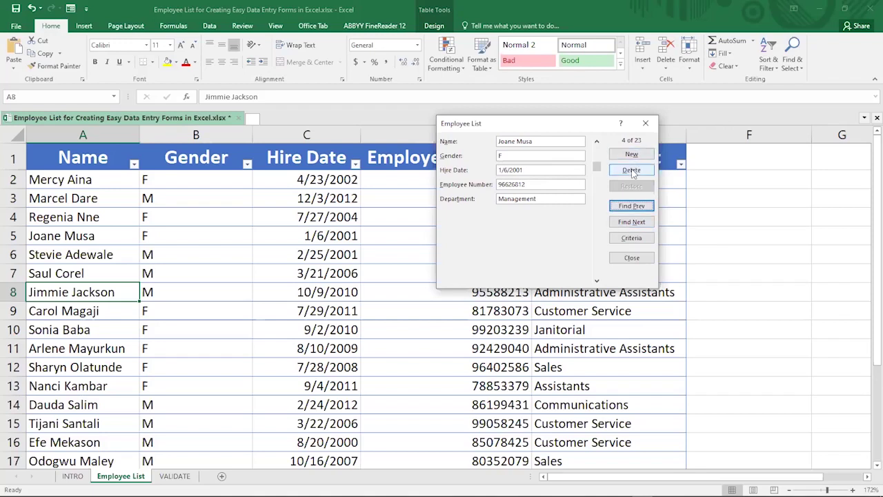
key("alt+d")
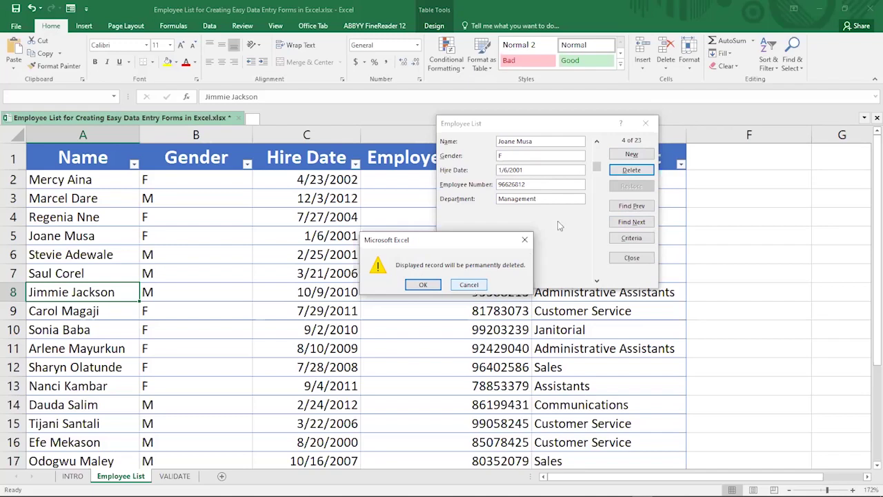
key("Escape")
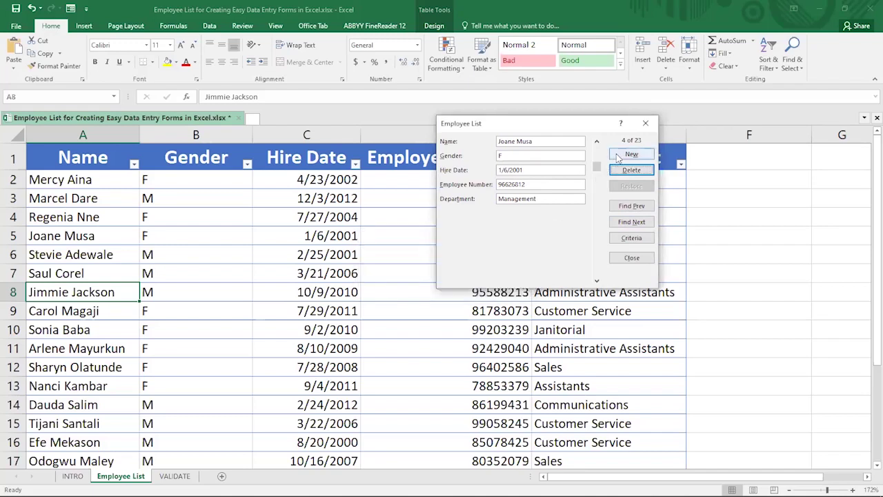
Add a form record with the employee's name, gender M, 7/26/2022, Sales, then close the form
left_click(618, 155)
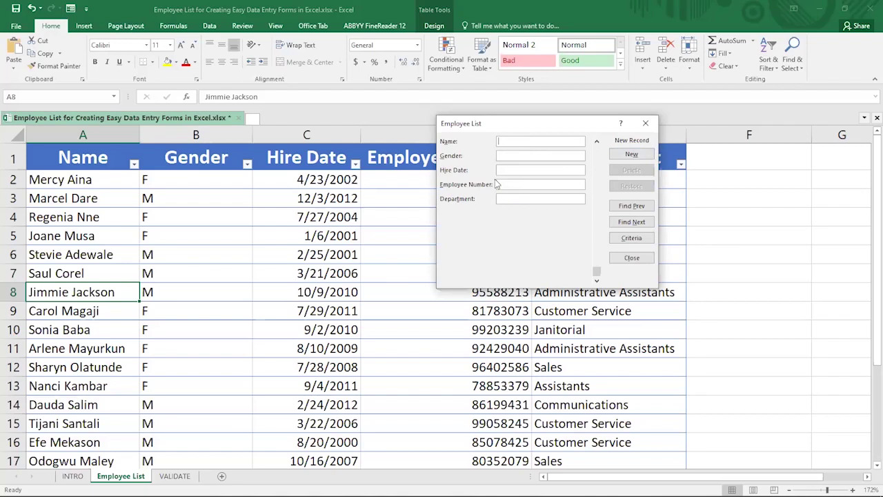
type("s")
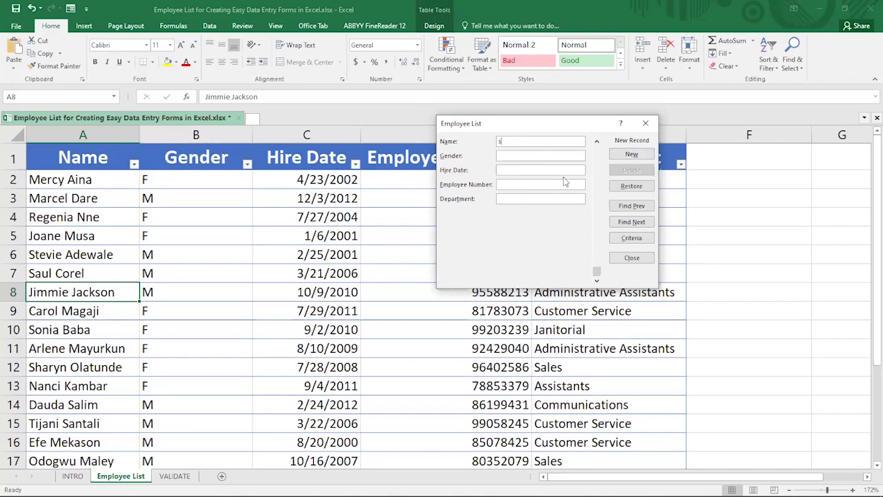
key("BackSpace")
type("M")
type("7/26/2022")
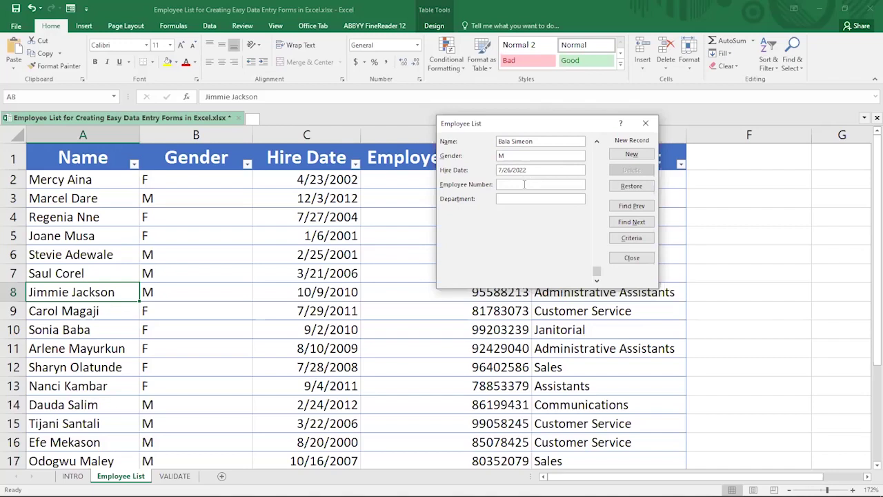
left_click(524, 184)
type("45457")
type("S")
type("ales")
key("Return")
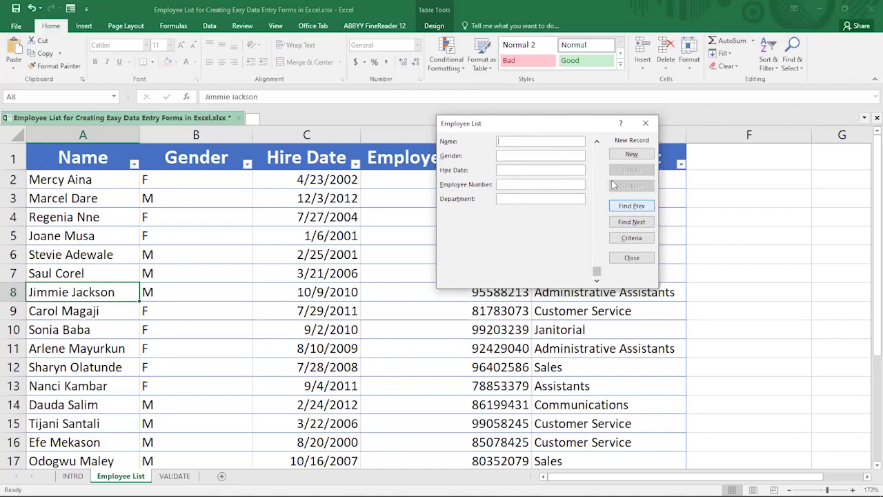
left_click(635, 258)
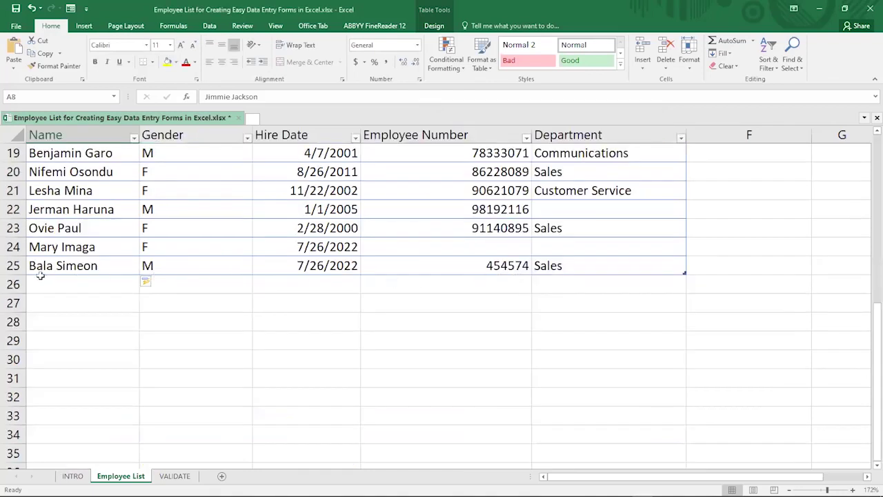
Check row 25's new record: name, gender M, hire date 7/26/2022, number 454574, Sales
left_click(40, 264)
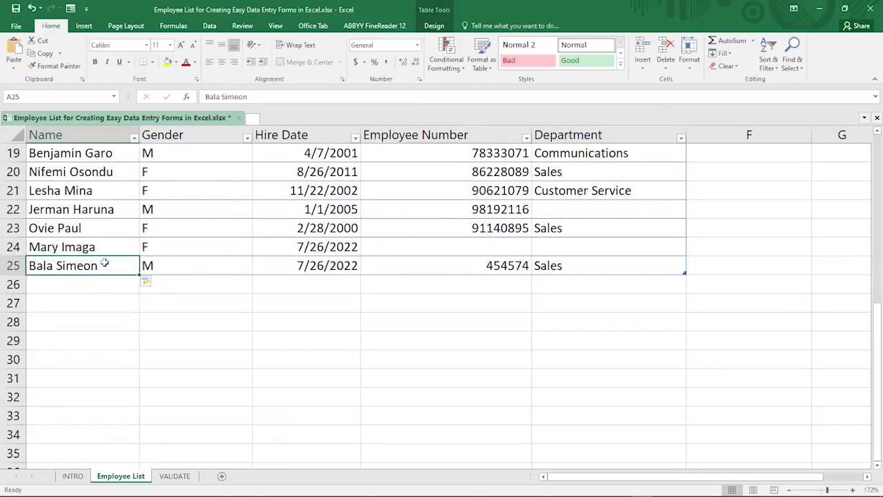
left_click(171, 267)
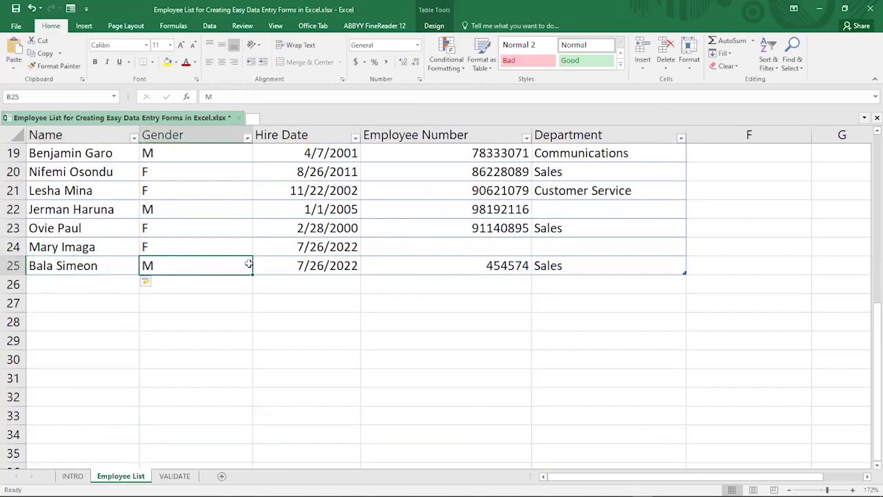
left_click(295, 266)
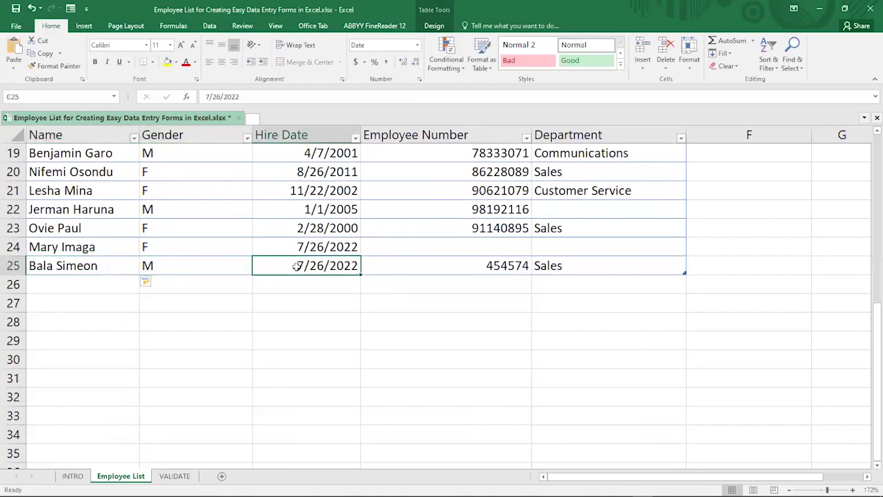
left_click(481, 264)
left_click(580, 265)
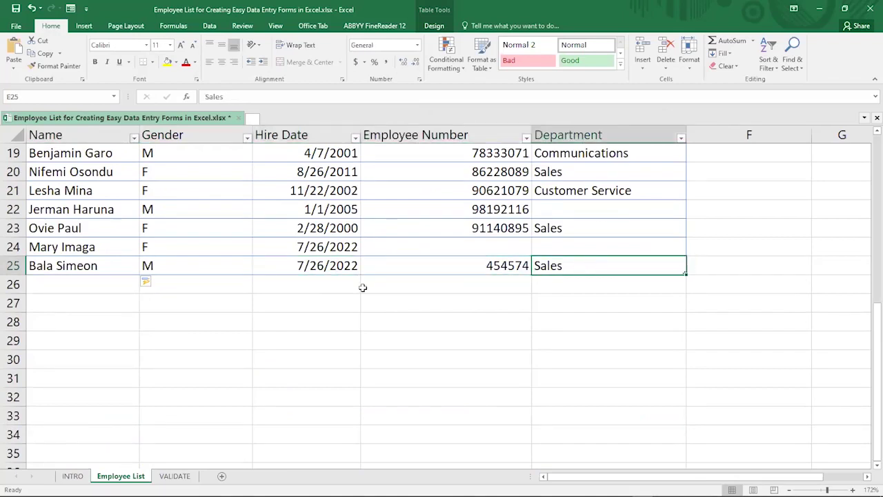
Reopen the data form and advance to the sixth employee record
left_click(70, 9)
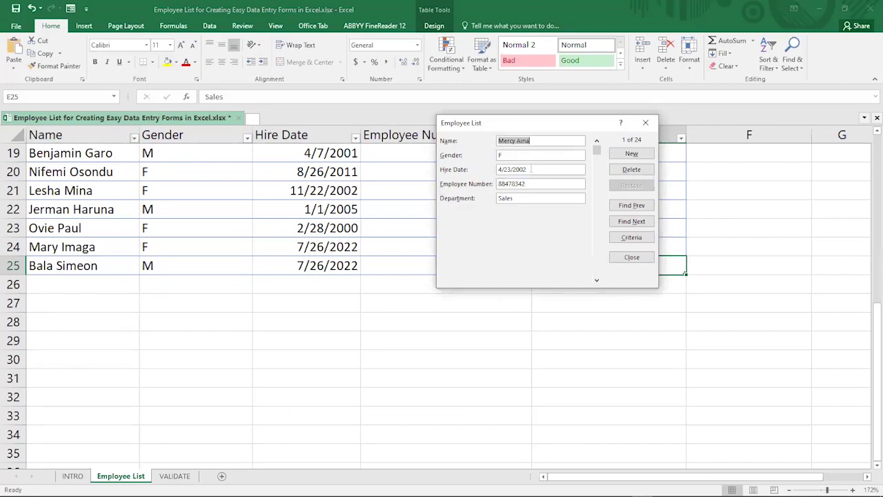
left_click(640, 222)
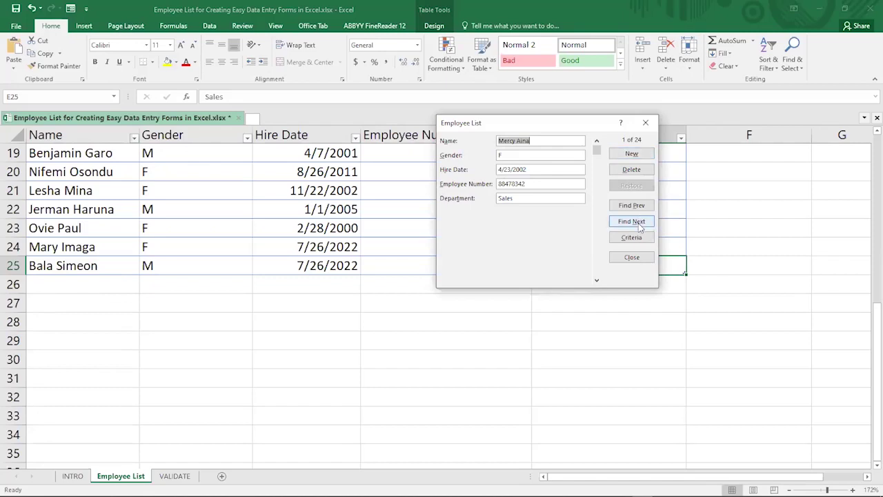
left_click(642, 228)
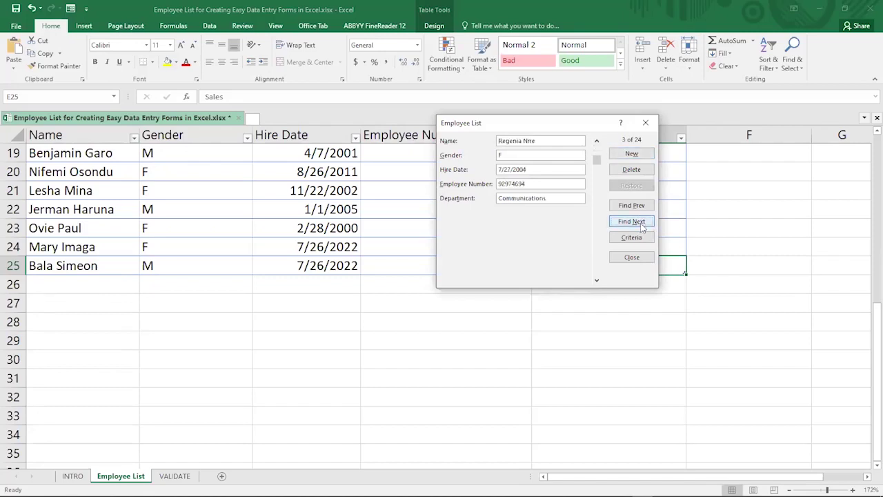
left_click(641, 227)
left_click(642, 228)
left_click(642, 228)
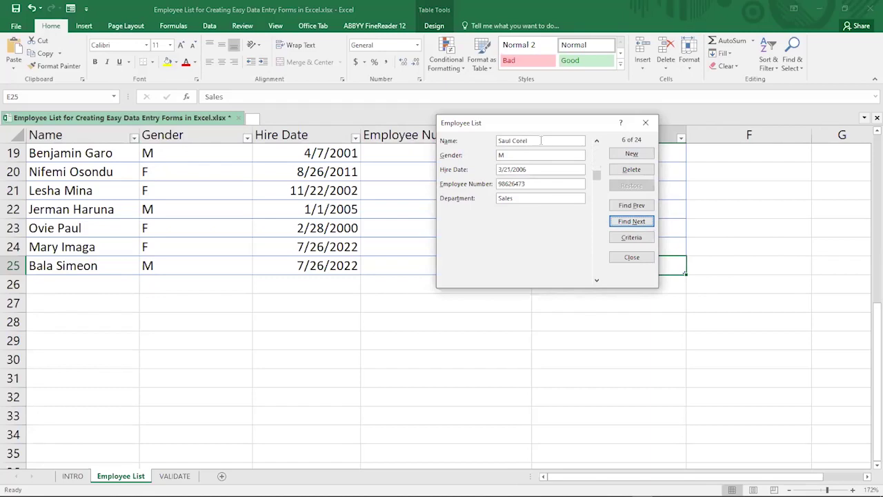
Change the surname to Carra and the department to Communications, save, and close the form
double_click(522, 140)
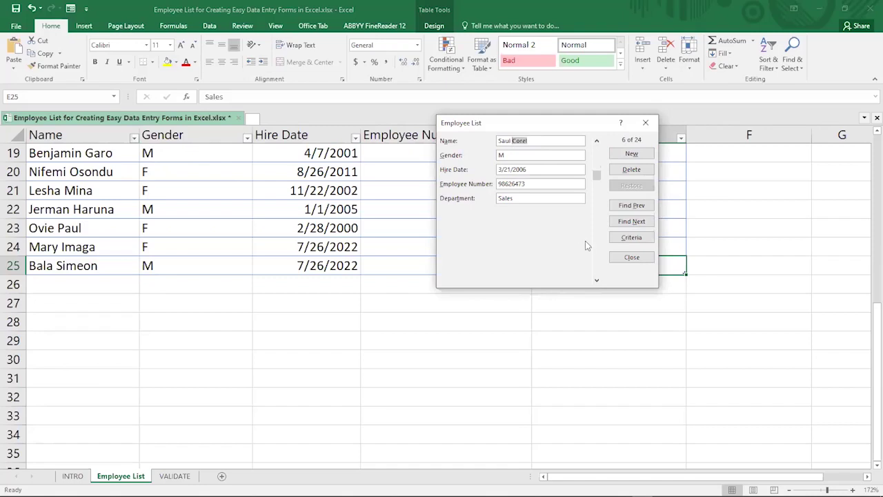
type("C")
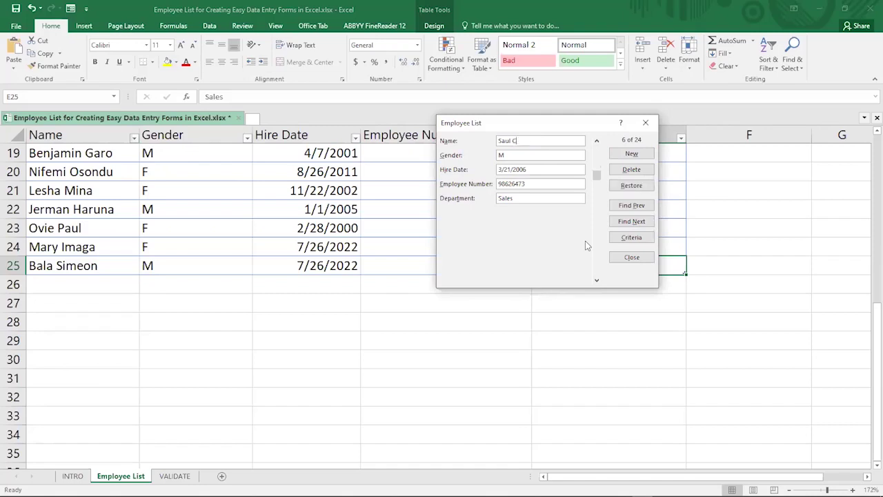
type("arrak")
left_click_drag(547, 131, 374, 145)
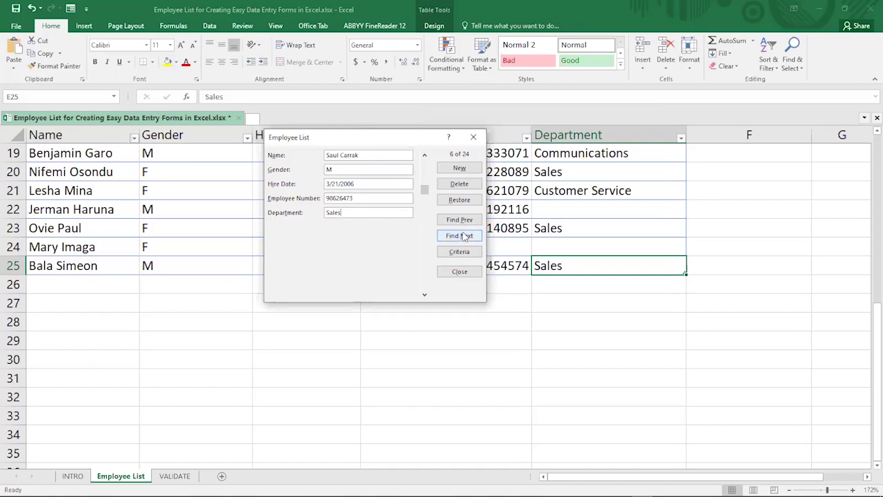
left_click_drag(364, 216, 318, 215)
type("C")
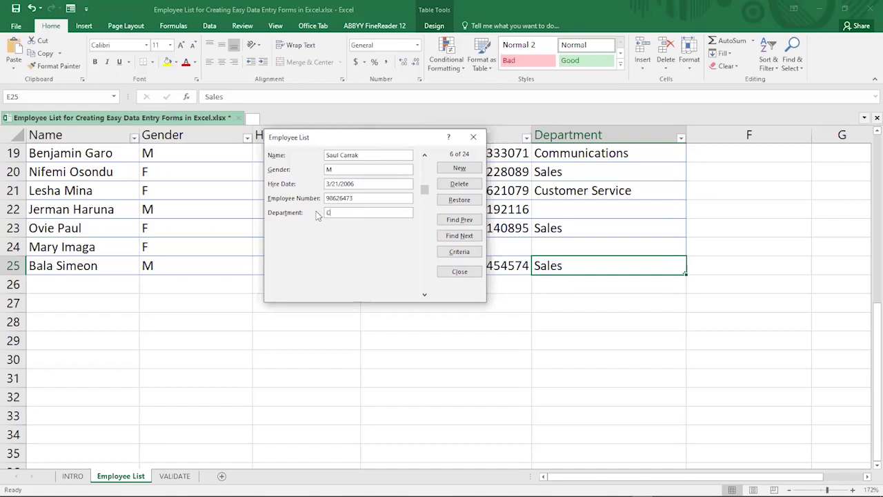
type("ommunications")
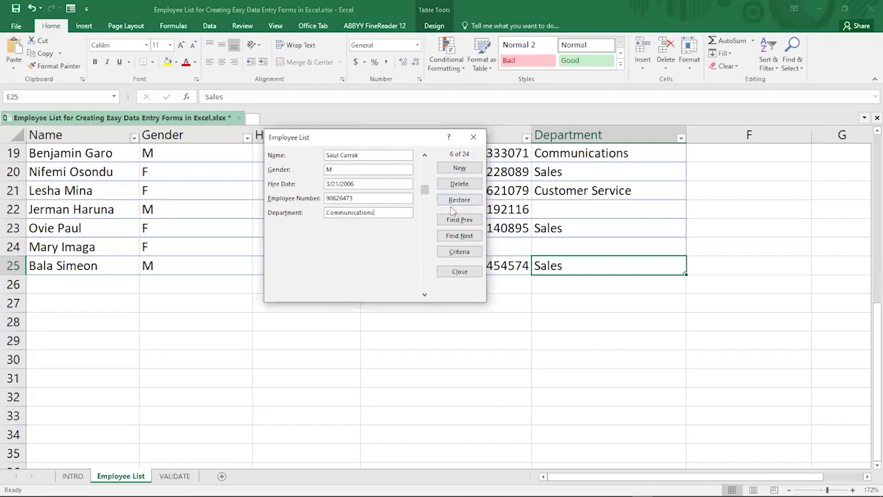
key("Return")
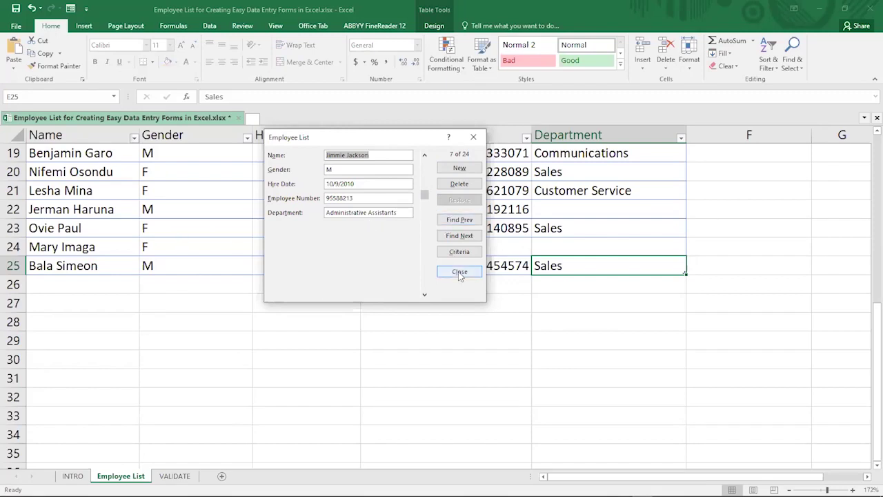
key("Escape")
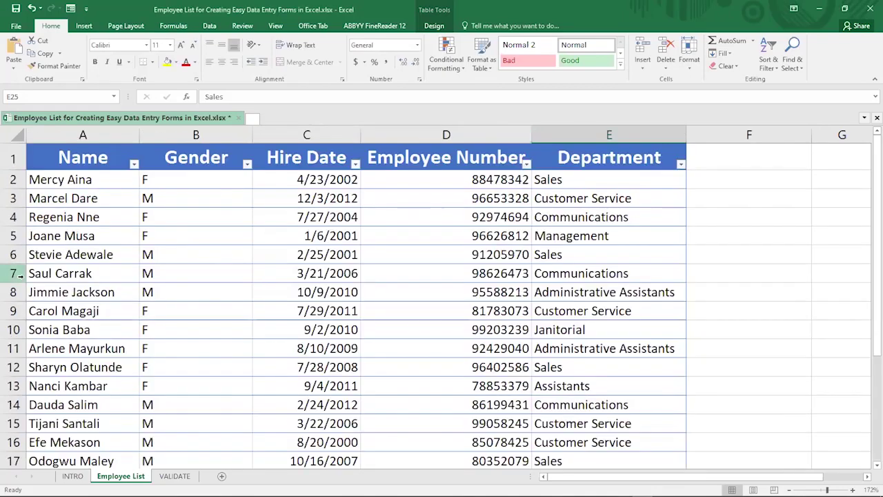
Verify the row 7 edits by undoing and redoing them, then reopen the data form at record 1
left_click(12, 273)
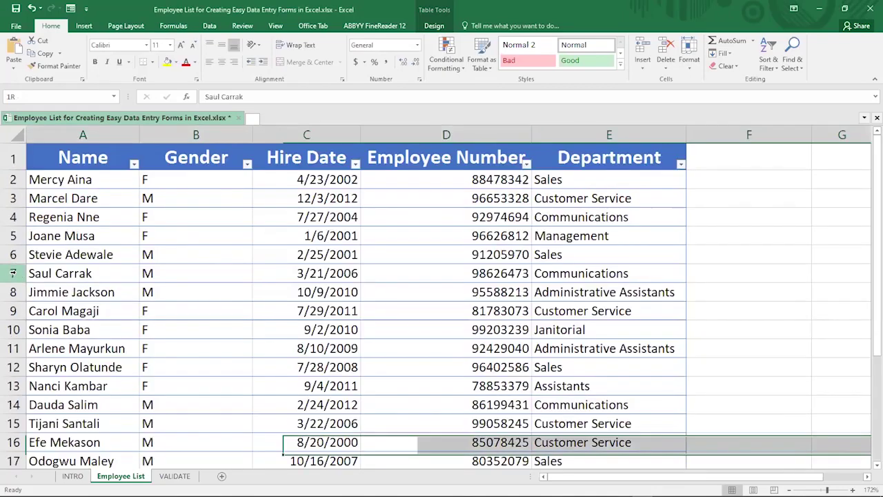
left_click(75, 275)
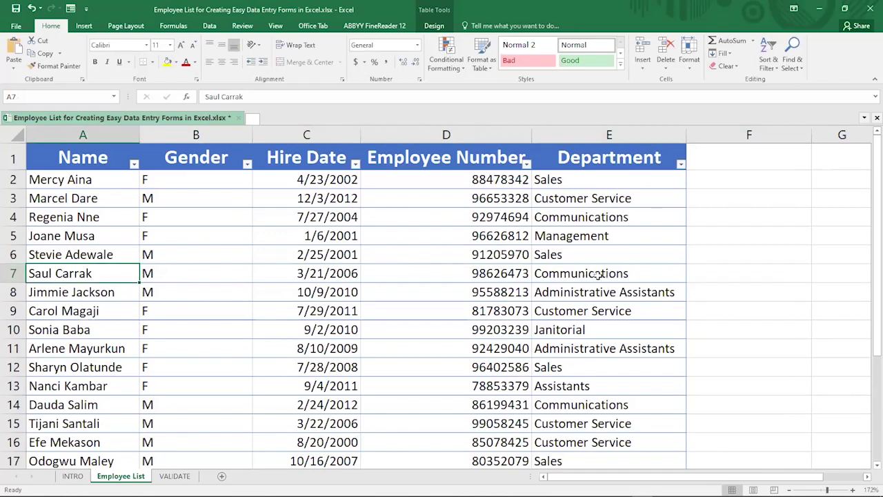
left_click(31, 8)
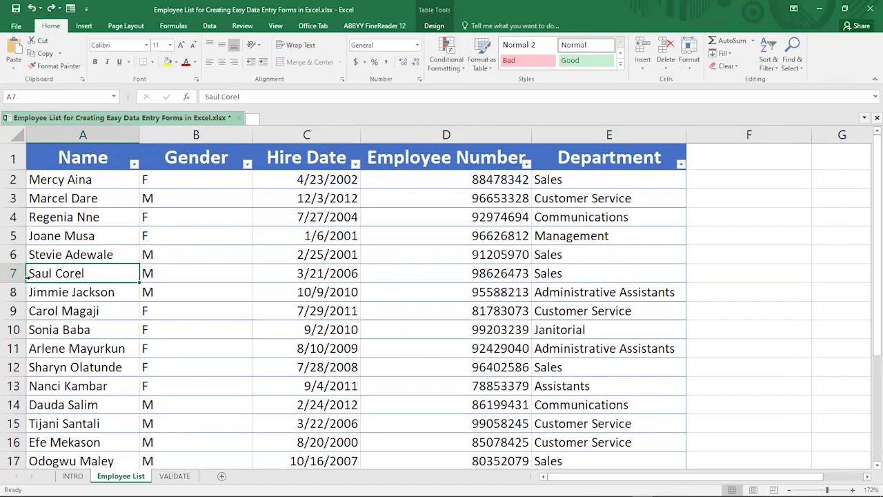
left_click(12, 273)
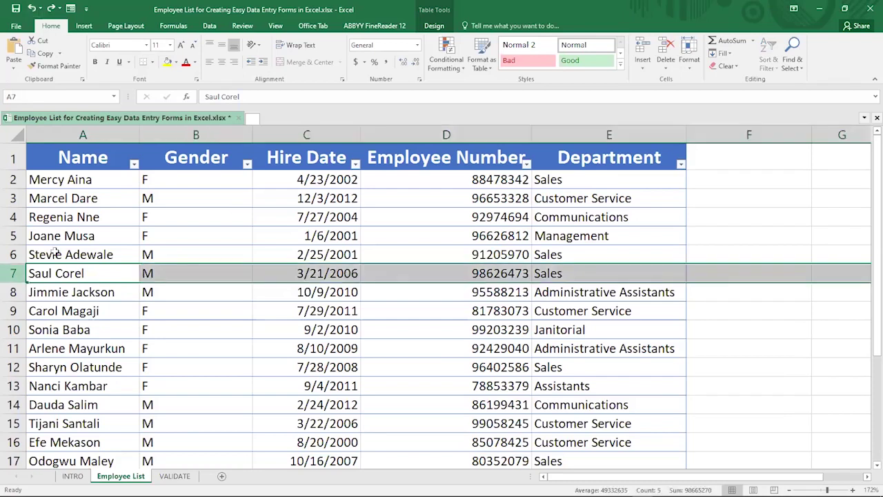
left_click(51, 8)
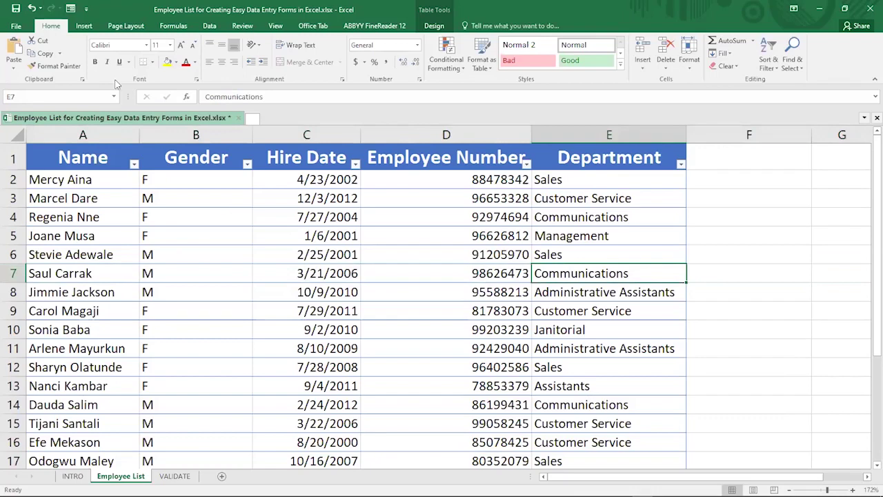
left_click(71, 10)
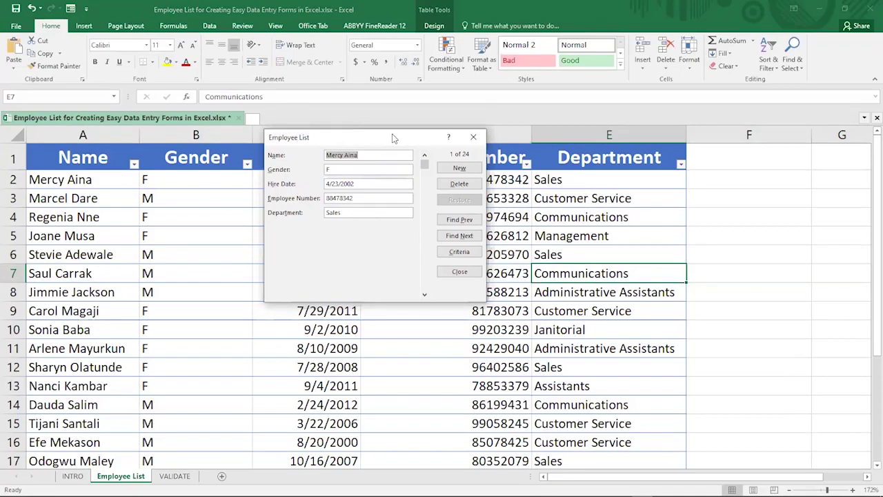
Enter Carol as the Name search criterion in the data form
left_click_drag(394, 138, 589, 53)
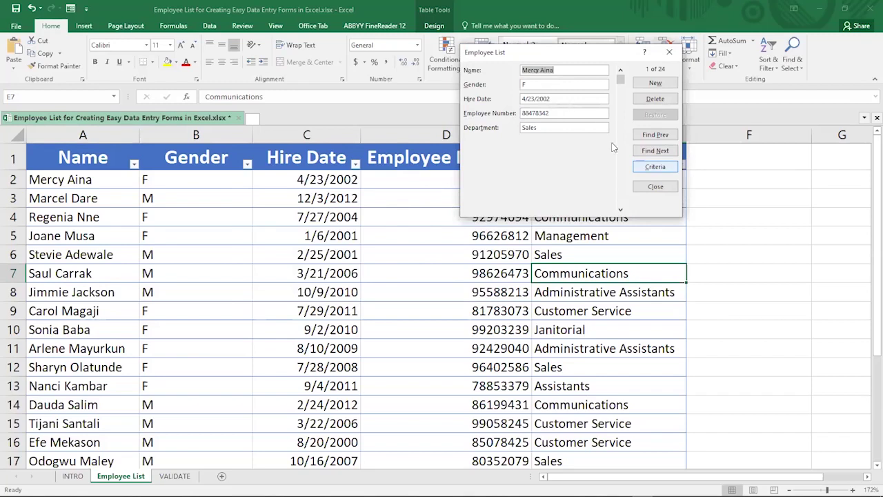
left_click(652, 168)
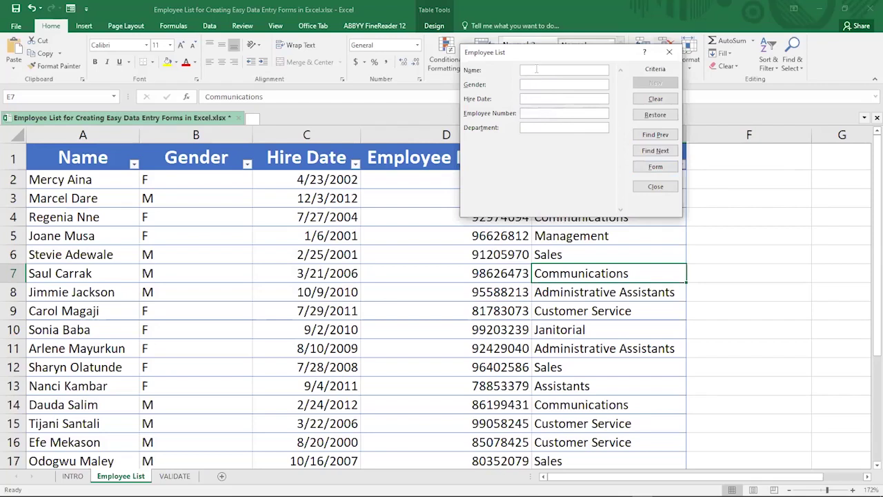
type("Carol")
left_click(655, 135)
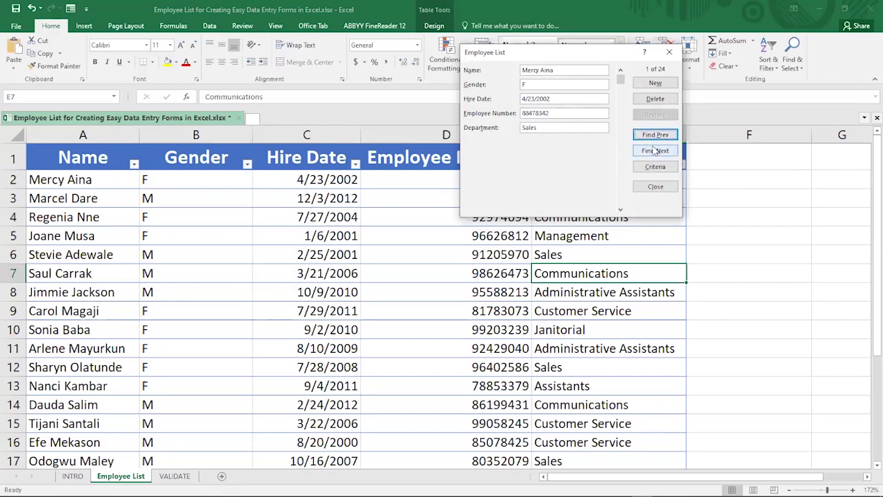
Search backward and forward for Carol matches, landing on record 8 of 24
left_click(656, 166)
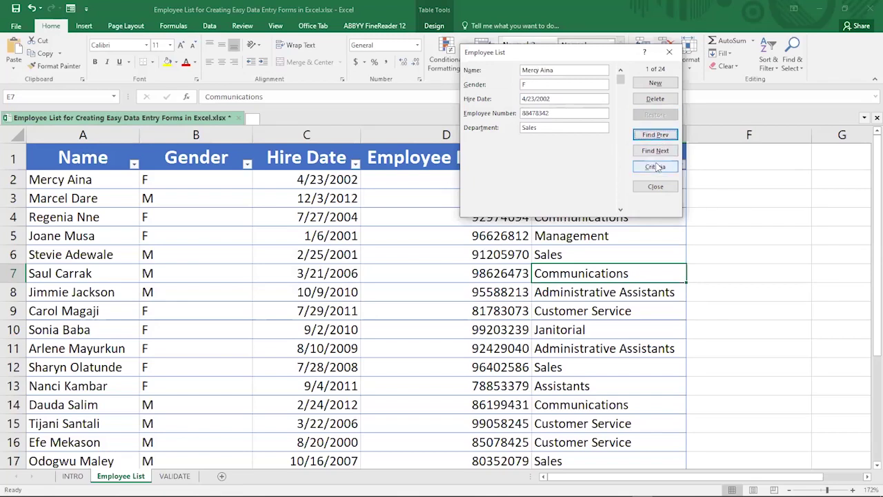
left_click(569, 69)
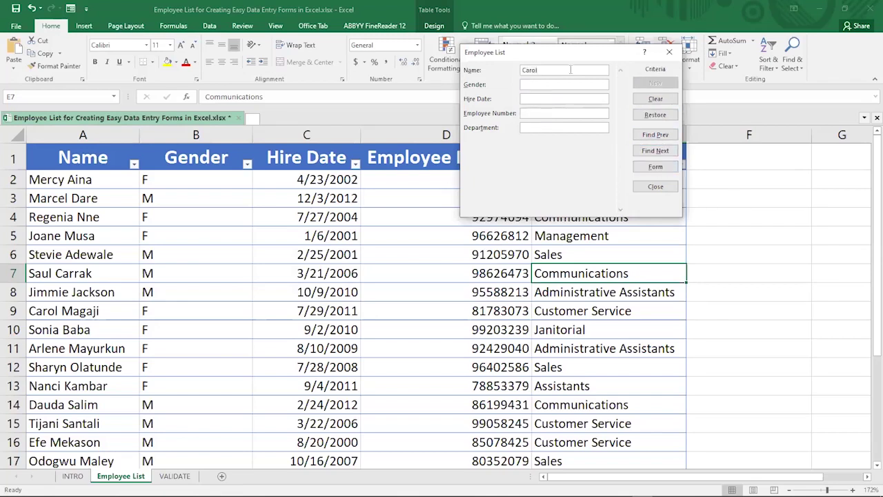
left_click(655, 138)
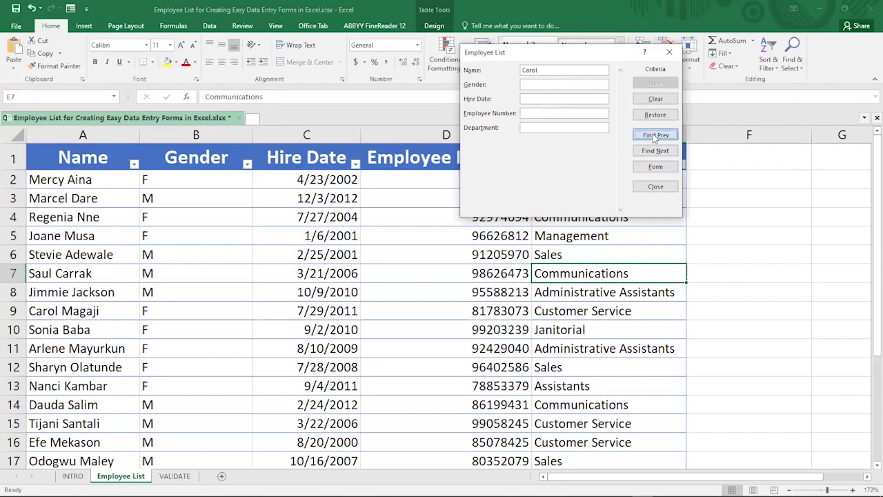
left_click(657, 151)
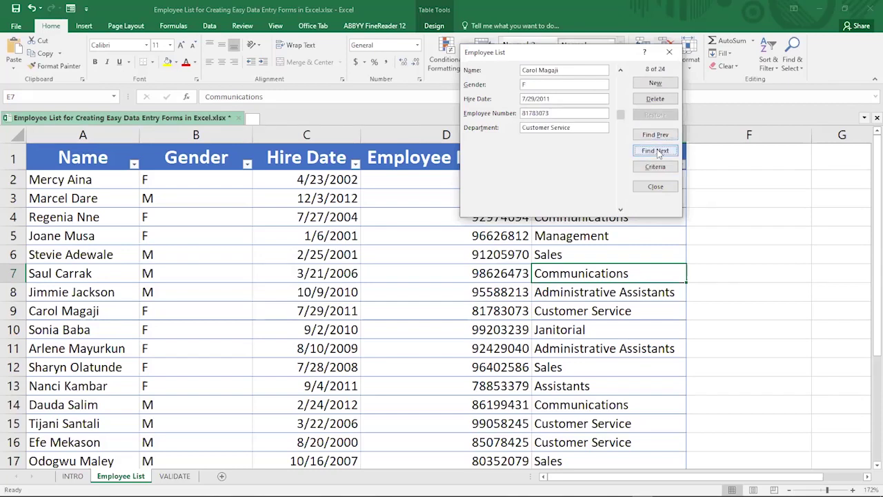
left_click(656, 136)
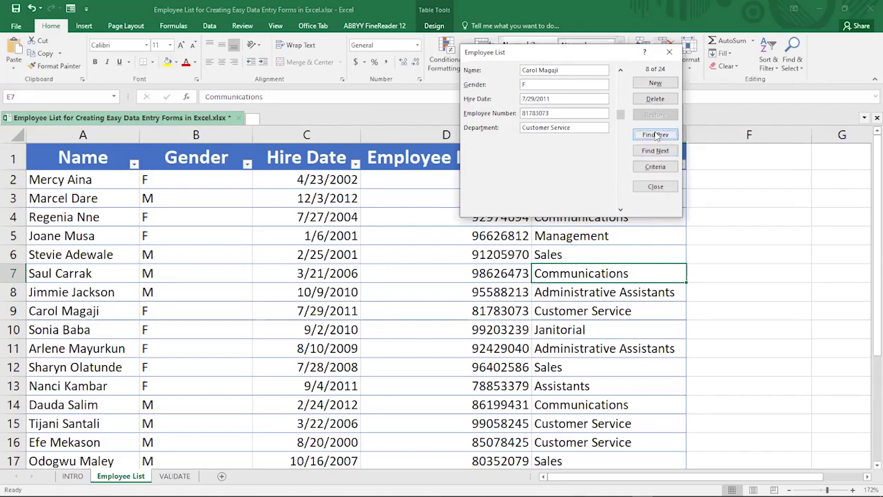
left_click(656, 135)
left_click(657, 152)
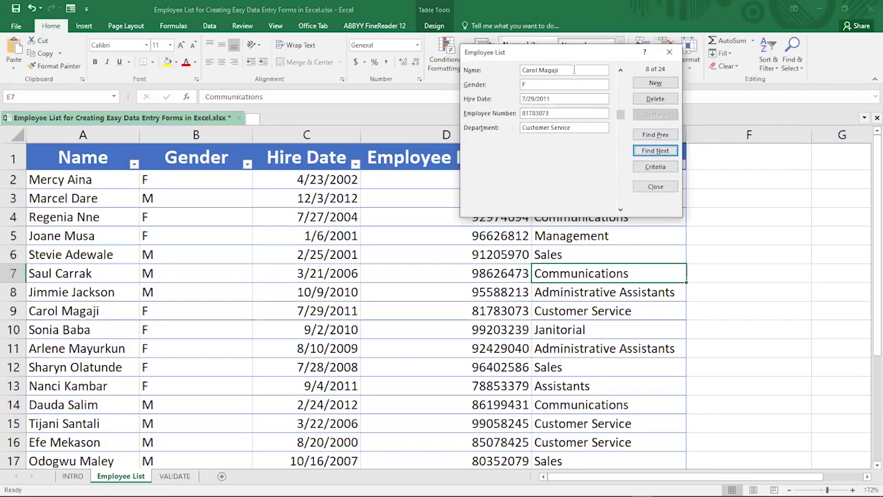
Replace the Name criterion with Department Sales and find the first Sales employee
left_click(655, 167)
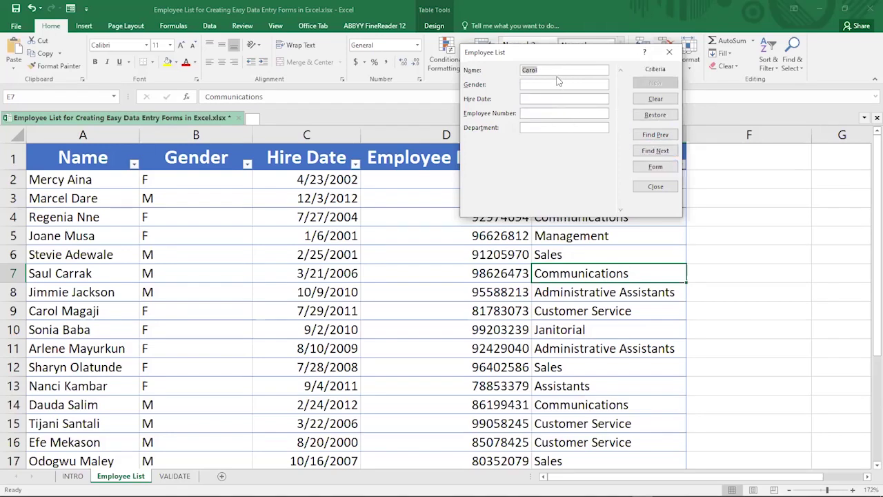
key("BackSpace")
type("Sales")
left_click(656, 151)
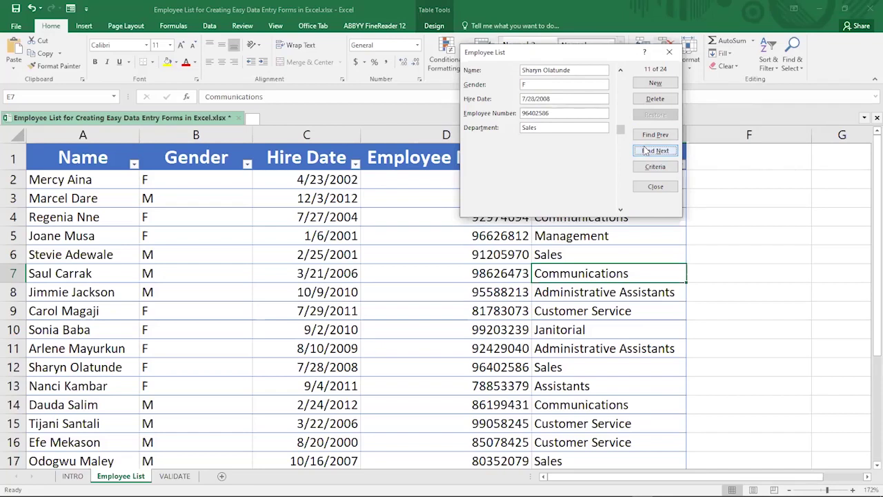
Page forward through the Sales employees, then back to record 1 of 24
left_click(646, 152)
left_click(646, 152)
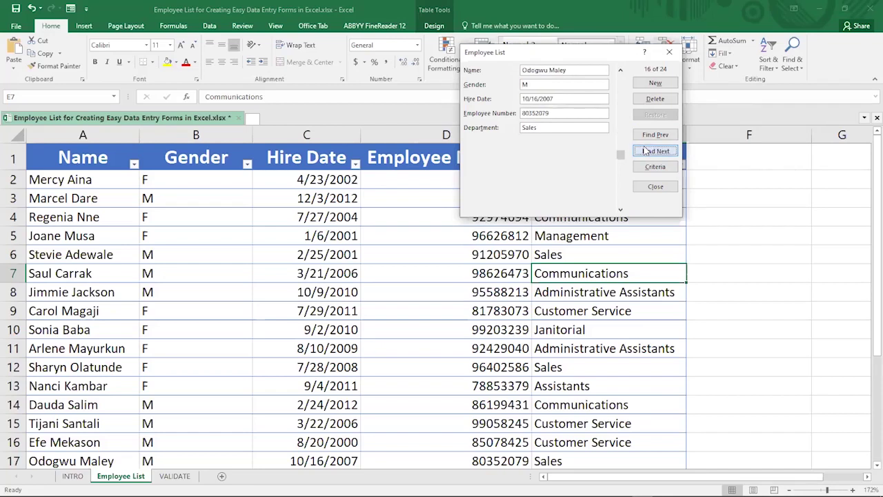
left_click(645, 151)
left_click(645, 151)
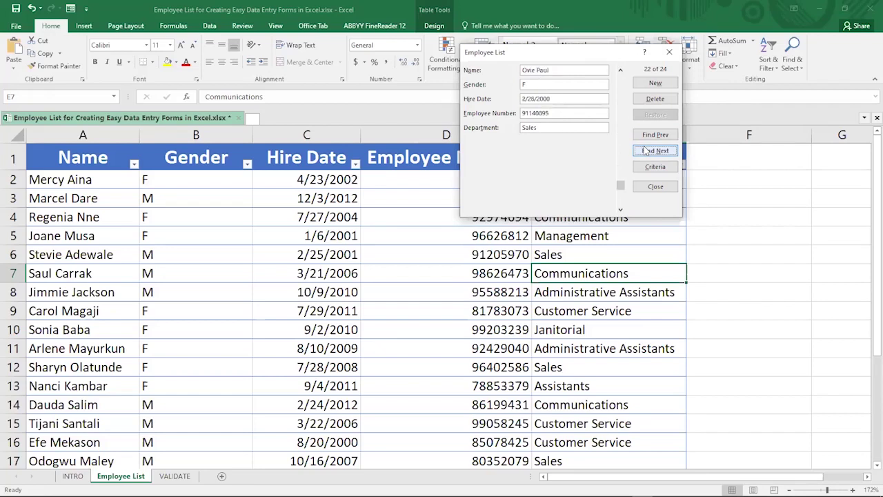
left_click(646, 152)
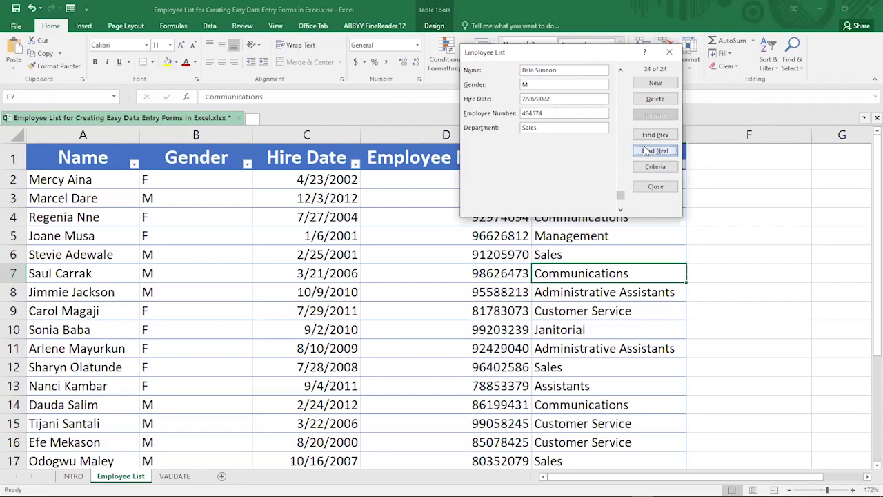
left_click(649, 136)
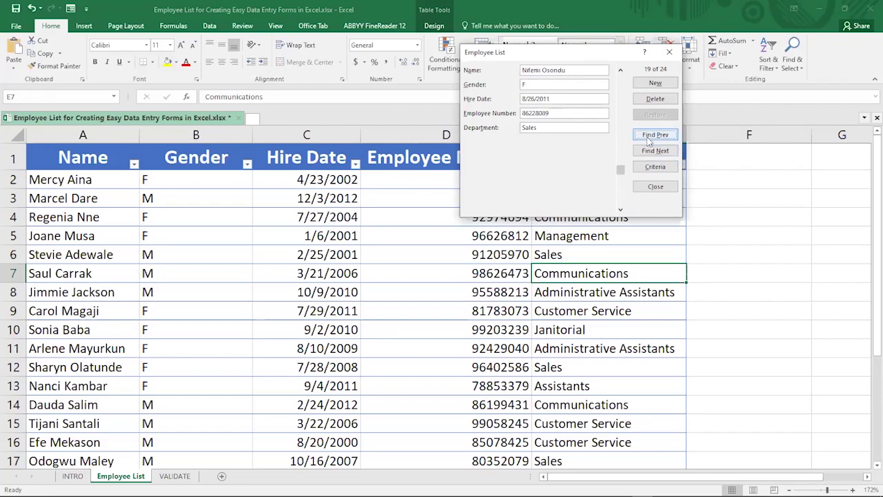
left_click(649, 137)
left_click(649, 137)
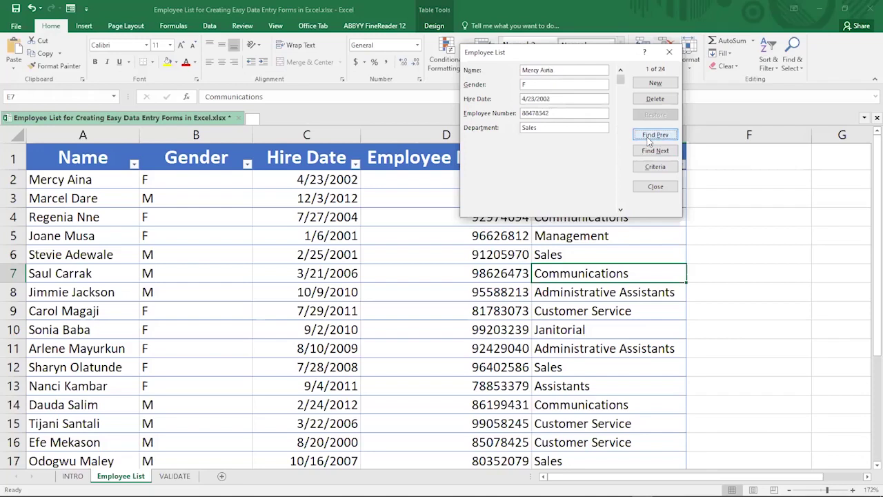
left_click(649, 136)
left_click(649, 137)
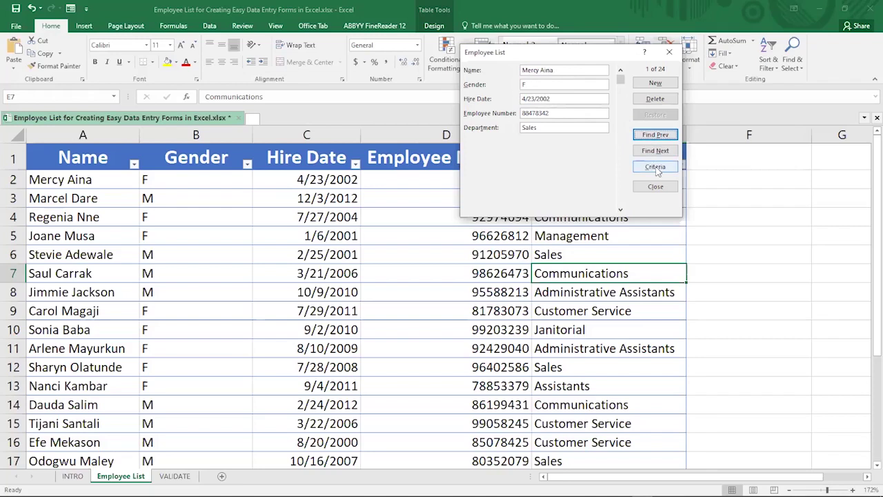
Set the Gender criterion to F and remove the Sales department criterion
left_click(657, 169)
left_click(537, 84)
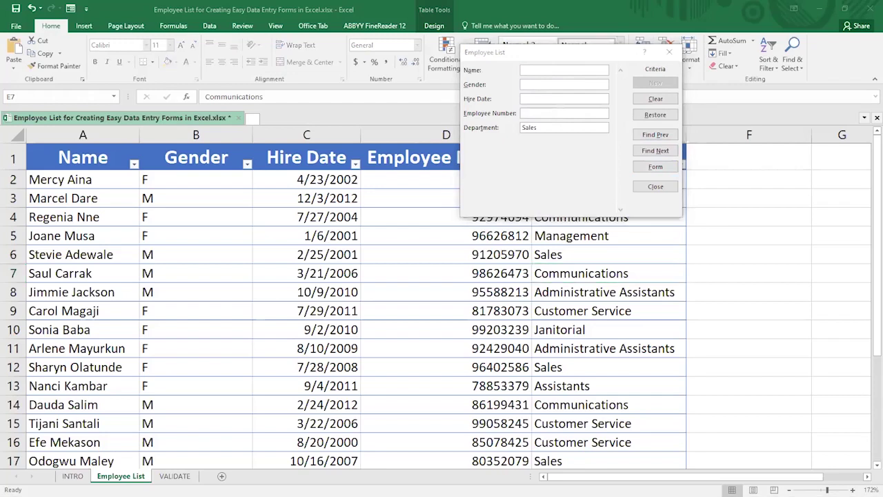
left_click(481, 210)
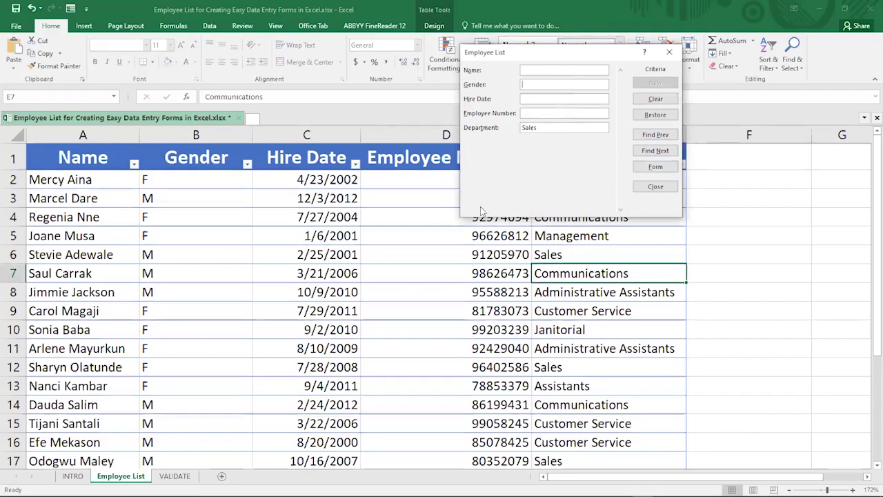
type("F")
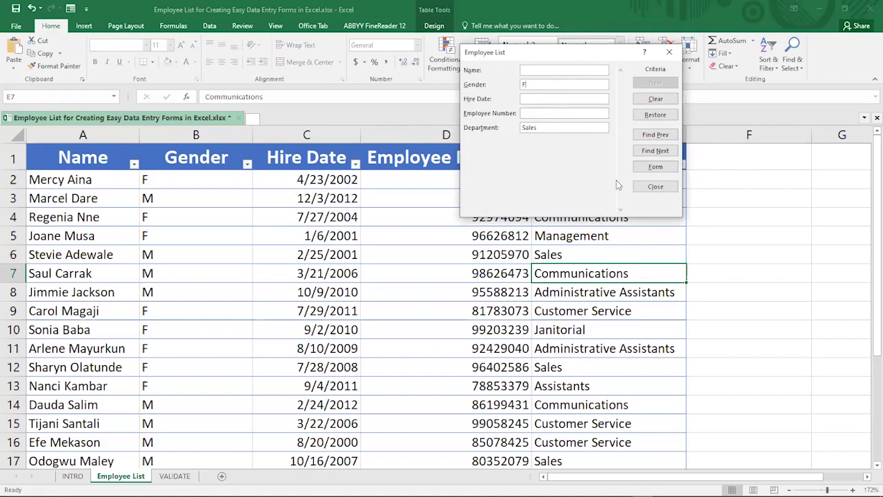
double_click(531, 128)
key("BackSpace")
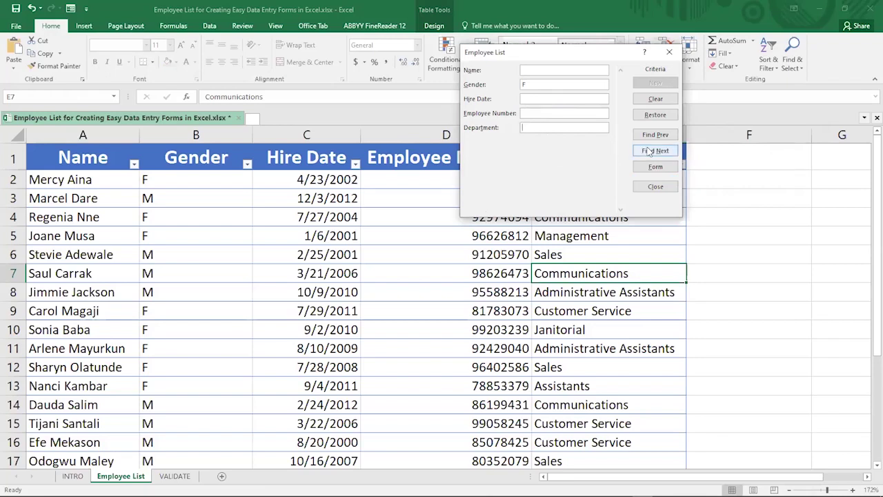
Step forward through the female employees to record 11 of 24
left_click(654, 150)
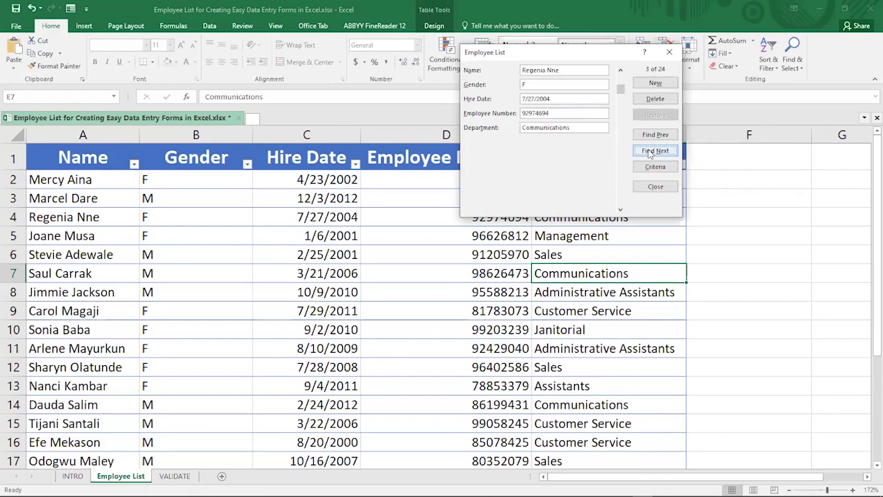
left_click(649, 151)
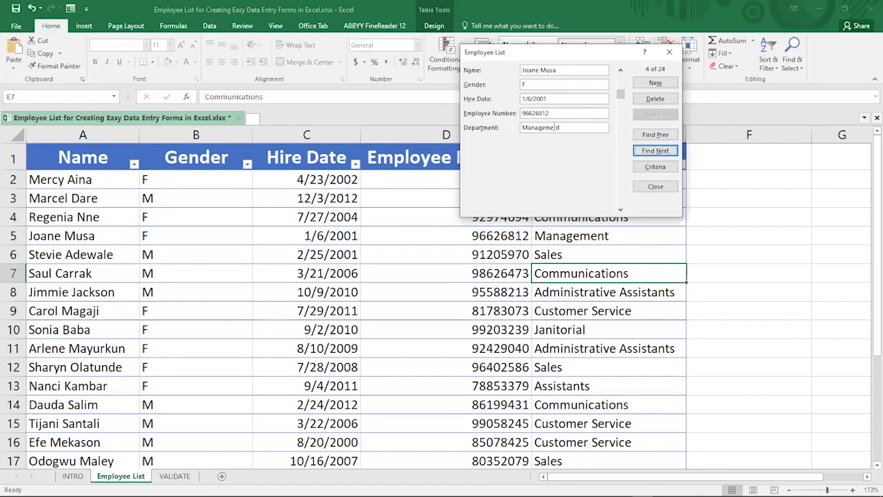
left_click(647, 152)
left_click(646, 152)
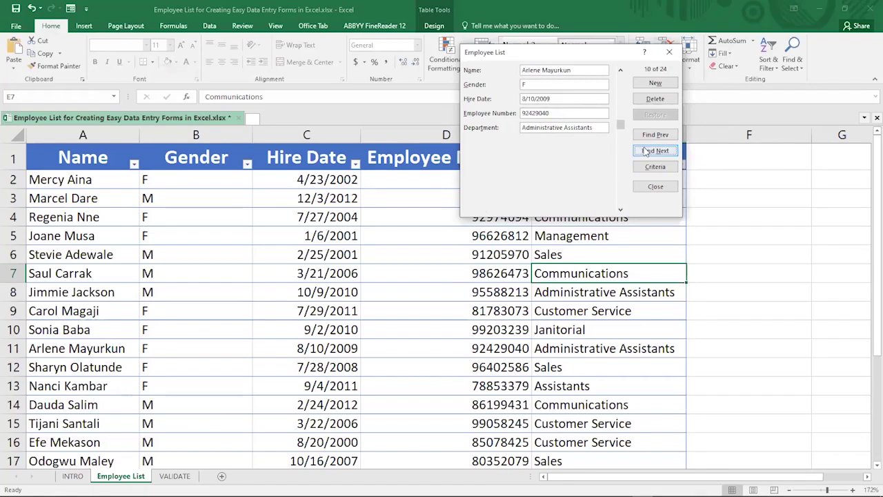
left_click(646, 152)
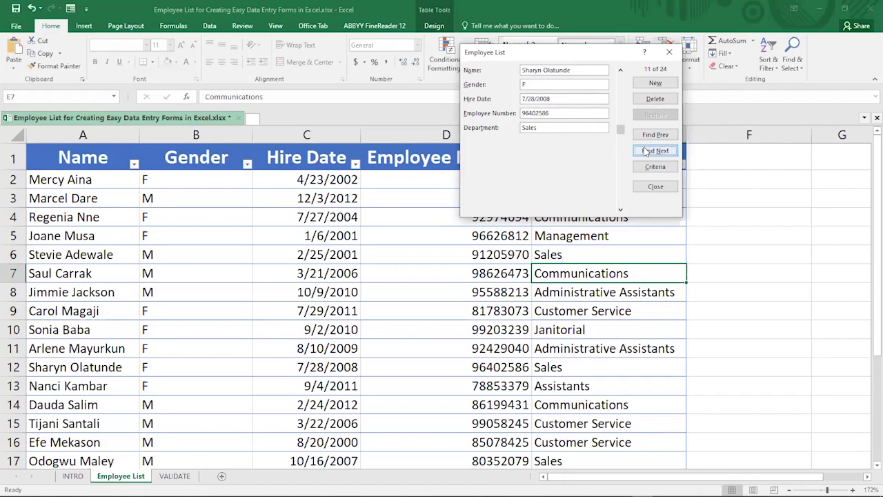
left_click(645, 151)
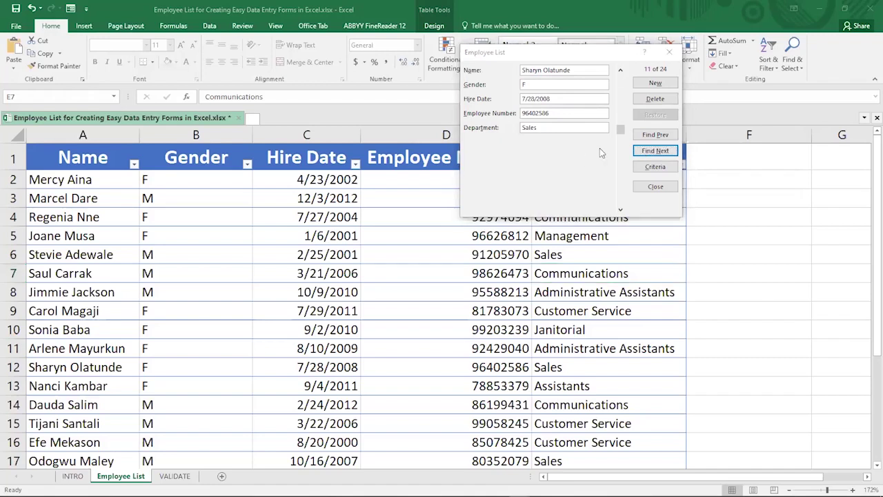
Replace the Gender F criterion with a Management department criterion
left_click(654, 166)
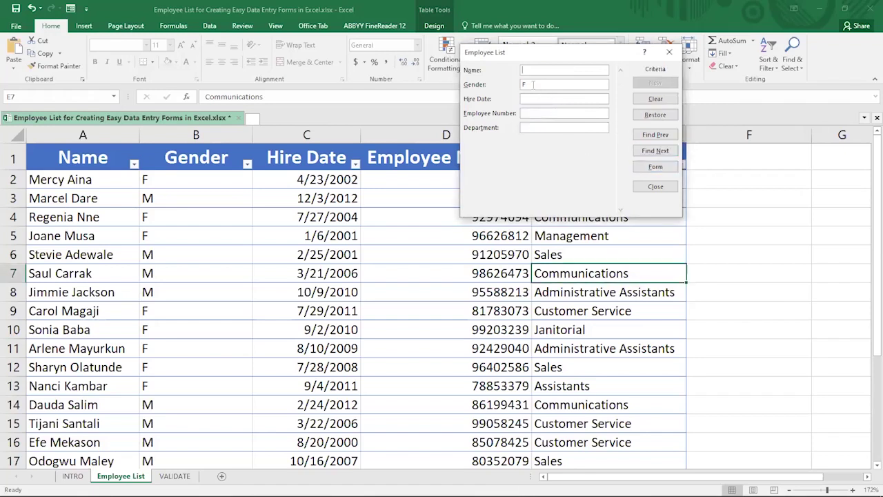
key("Tab")
key("BackSpace")
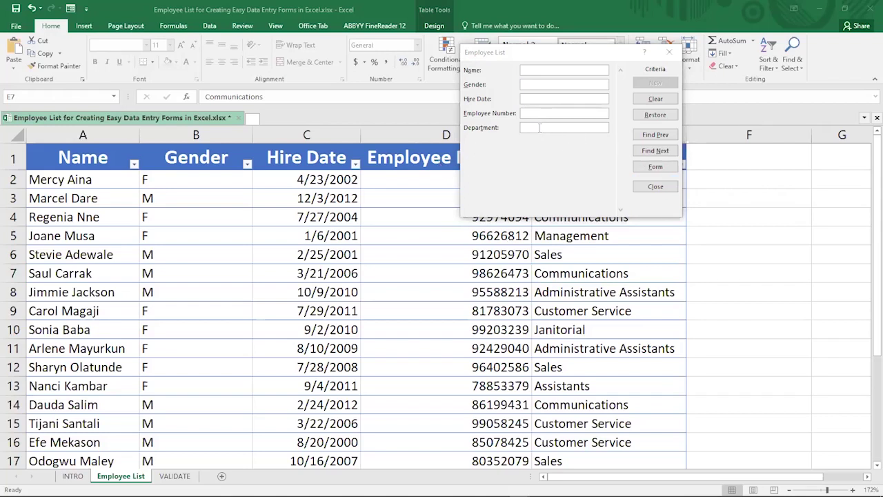
left_click(539, 128)
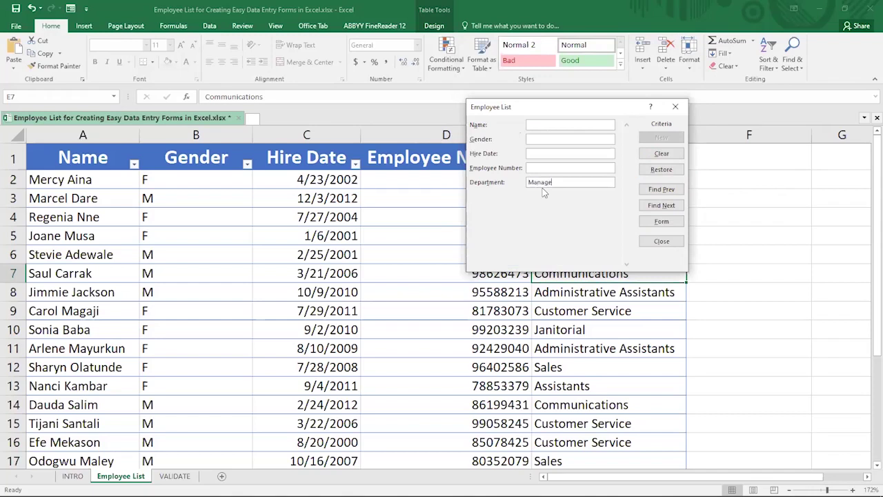
type("s")
left_click_drag(590, 111, 436, 190)
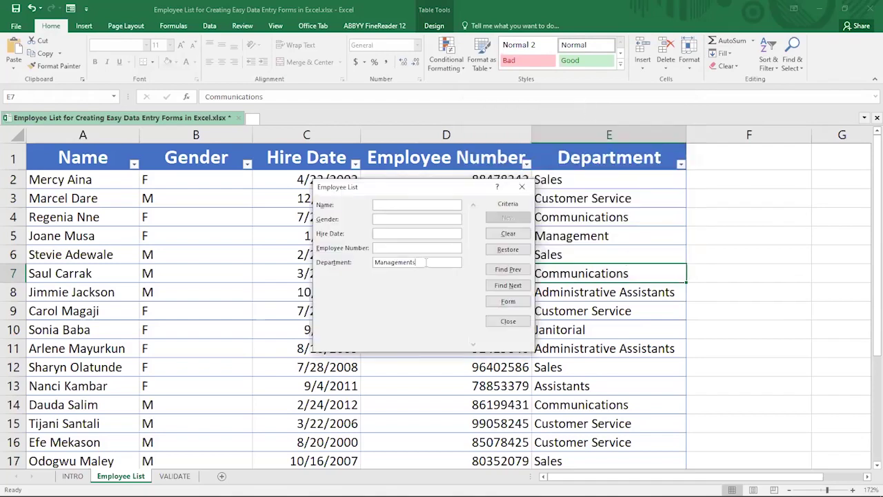
key("BackSpace")
Find Management employees, going back and forward to record 17 of 24
left_click(504, 286)
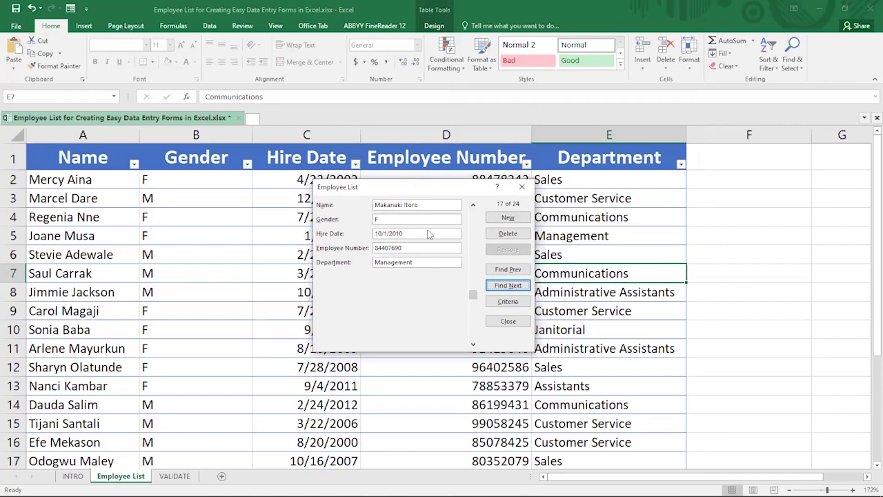
left_click_drag(387, 186, 325, 155)
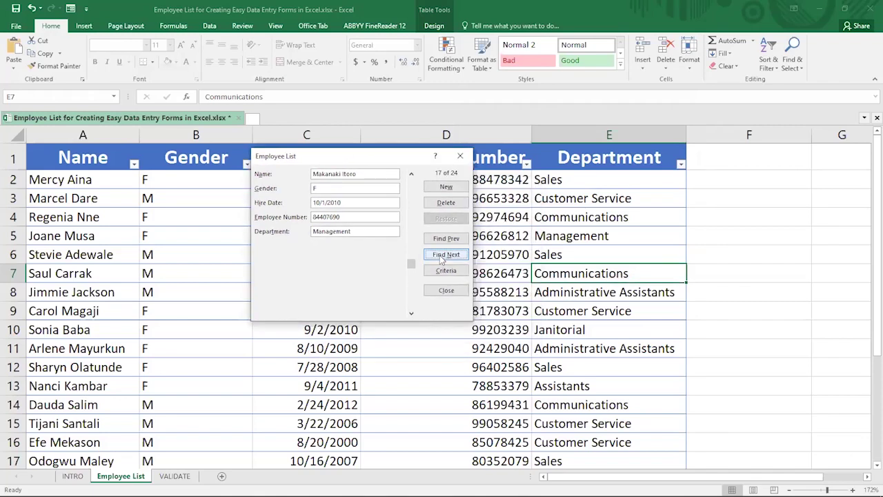
left_click(445, 241)
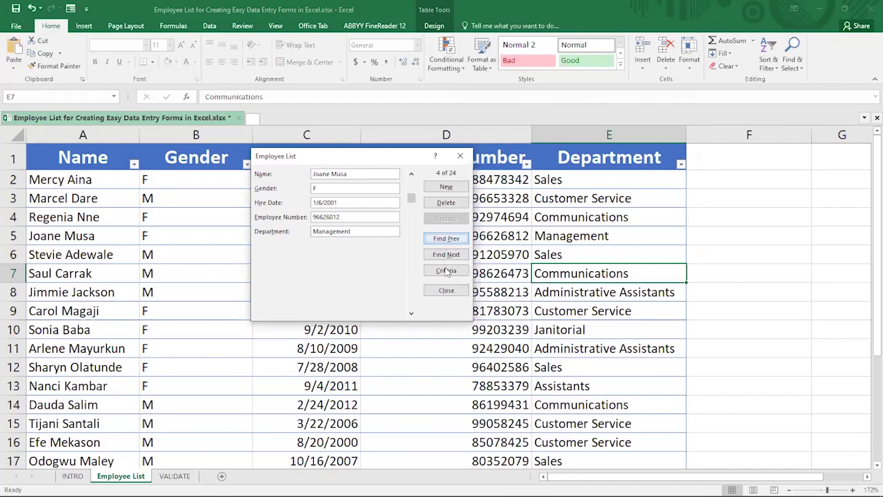
left_click(447, 254)
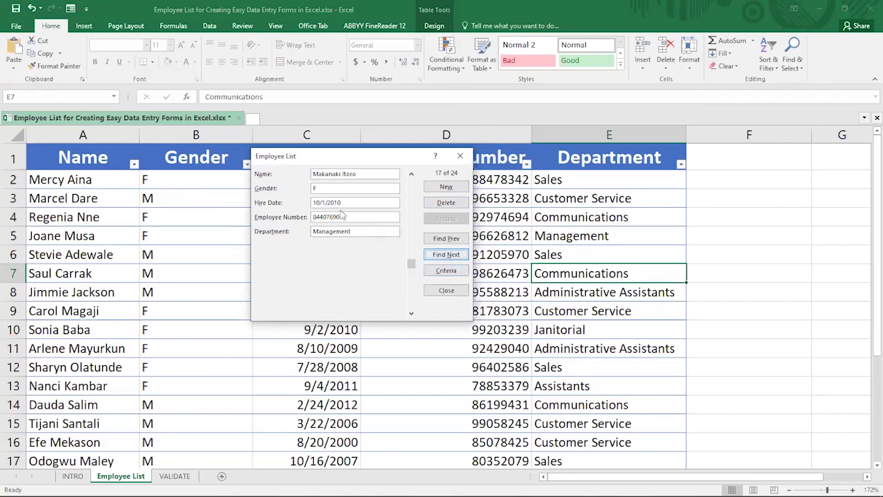
Close and reopen the data form, then enter M* as the Name criterion
left_click(440, 289)
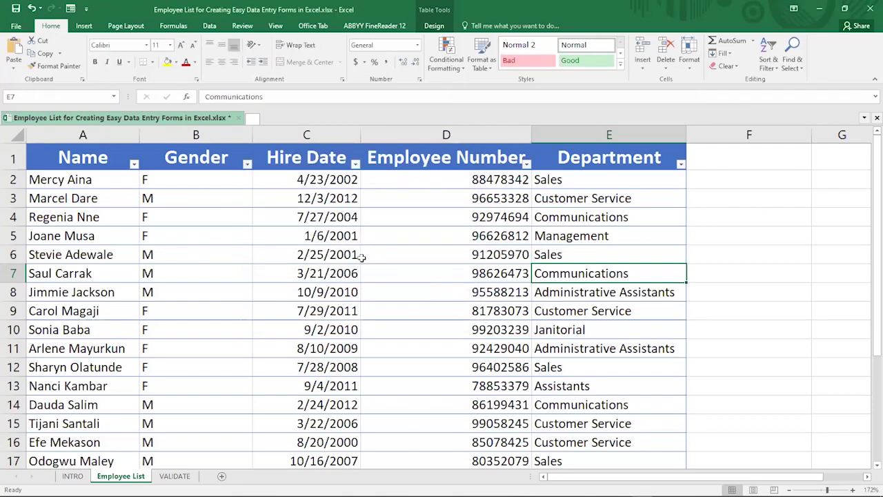
left_click(70, 11)
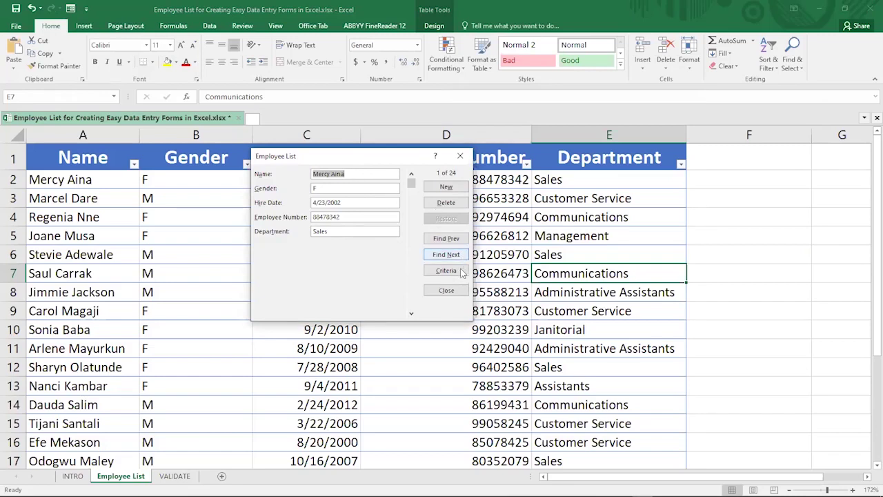
key("alt+c")
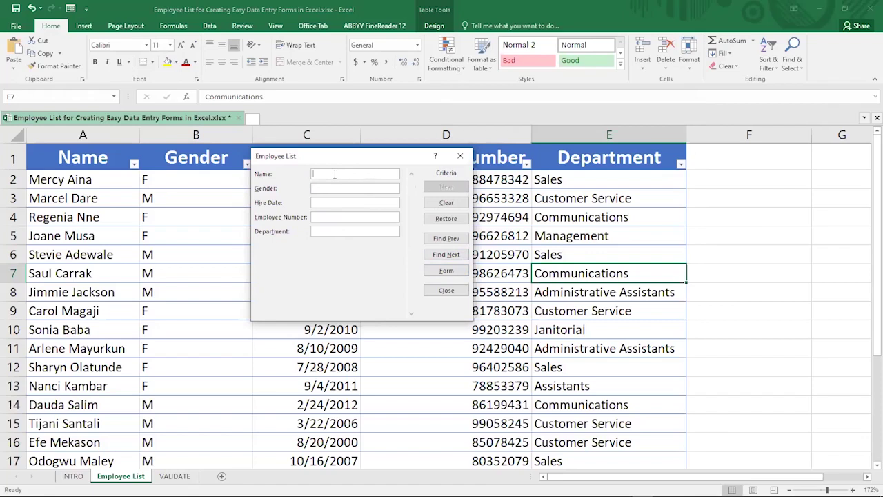
type("M")
left_click(332, 173)
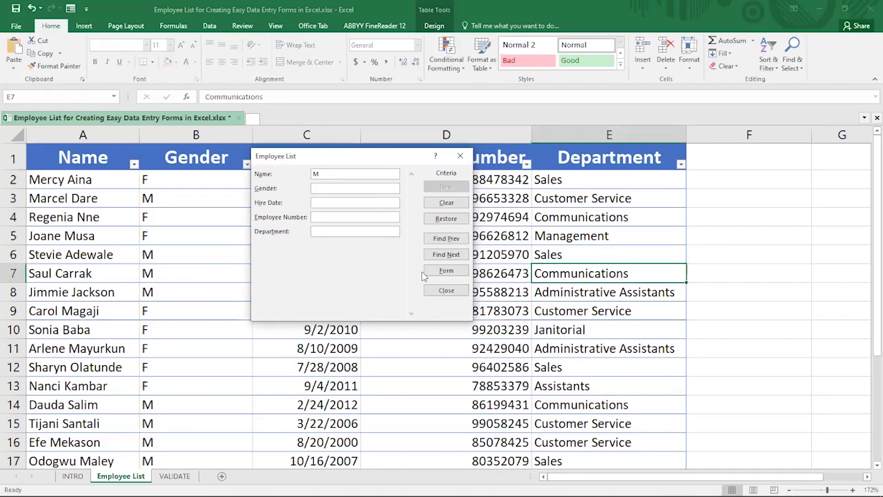
type("*")
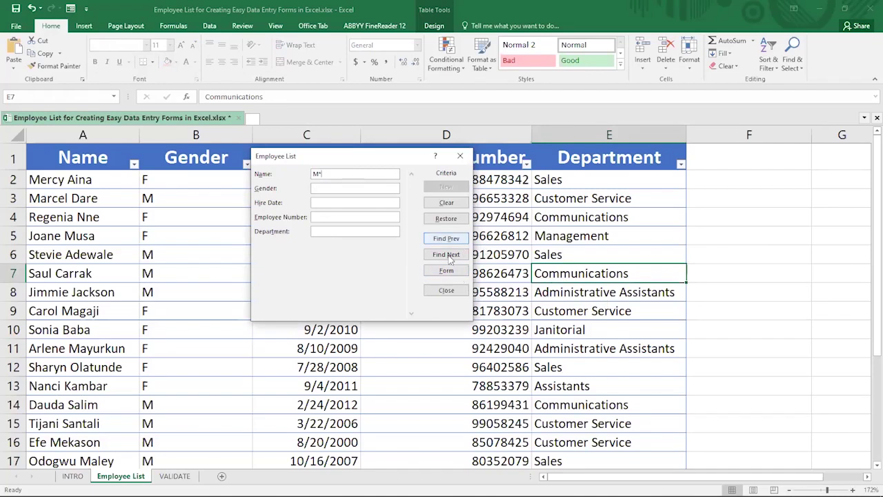
Browse names beginning with M forward and back, ending on record 2 of 24
left_click(446, 254)
left_click(449, 256)
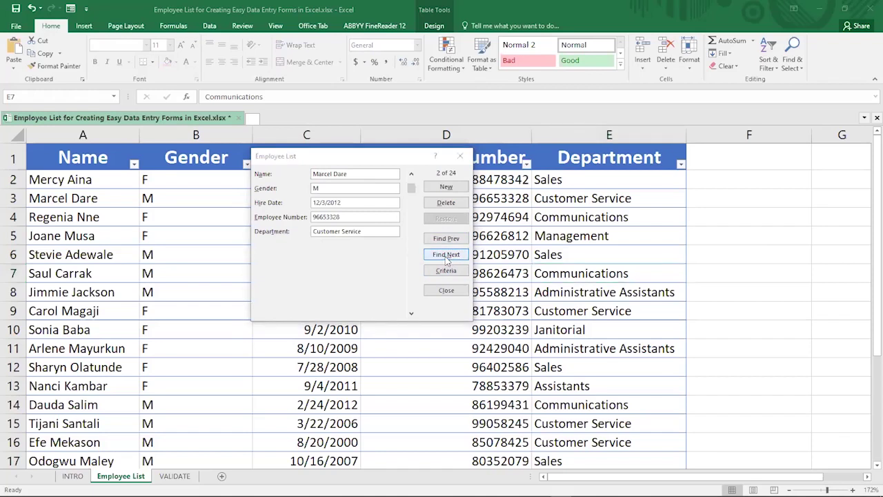
left_click(447, 257)
left_click(446, 257)
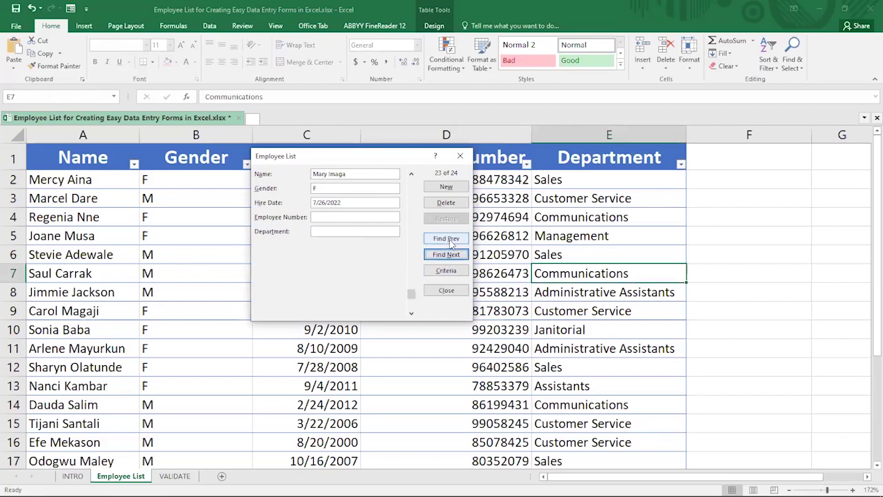
left_click(446, 239)
left_click(446, 238)
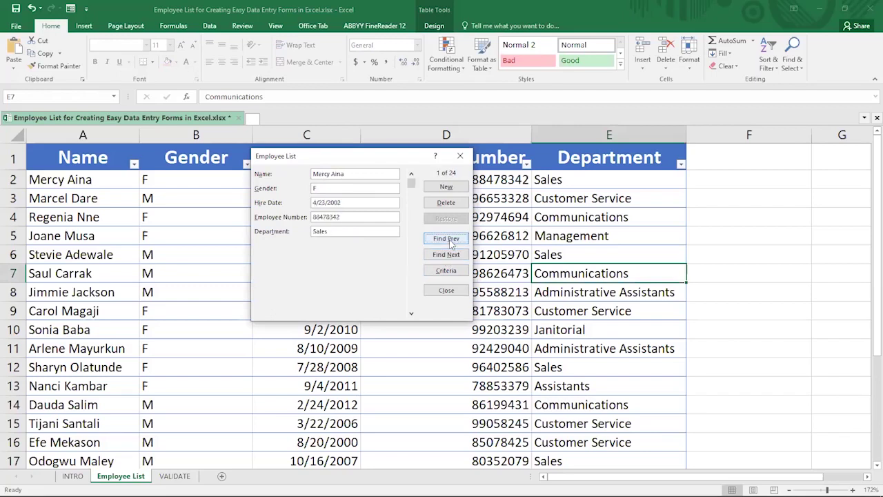
left_click(448, 254)
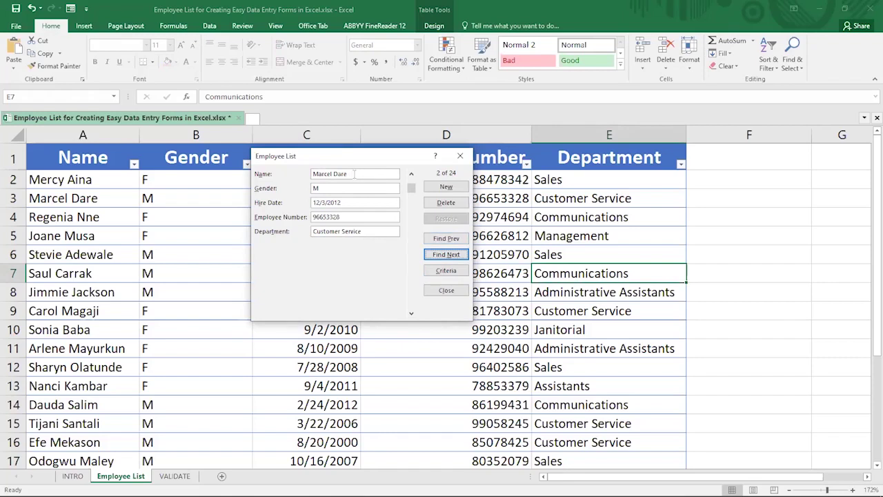
Change the Name criterion to a <>M not-equal condition and find the first match
left_click(445, 270)
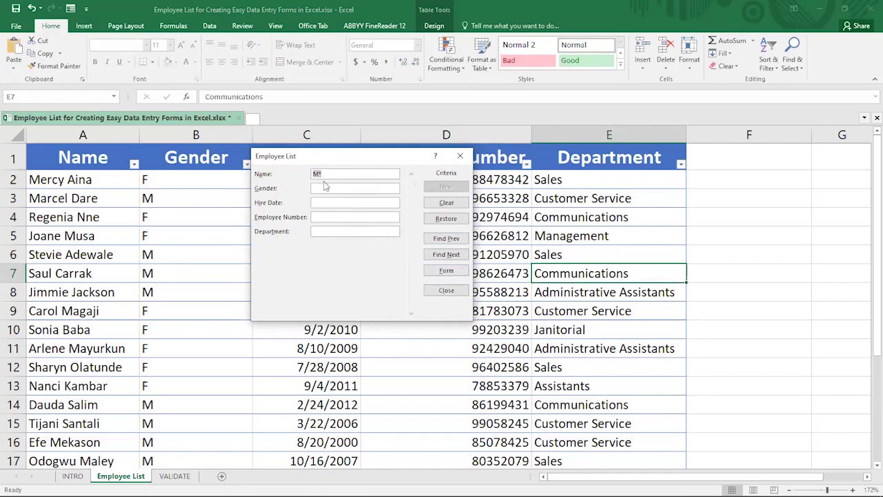
type("<")
type(">M")
left_click(449, 254)
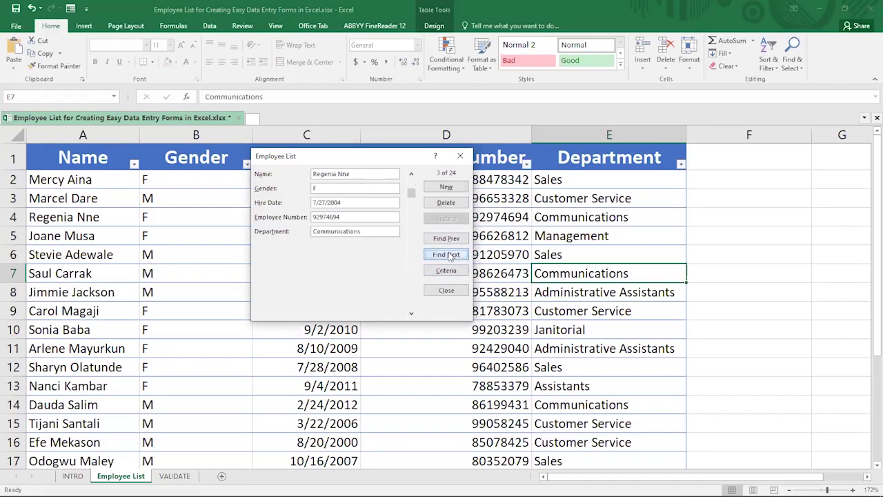
Step forward through the matching records until record 17 of 24 appears
left_click(450, 255)
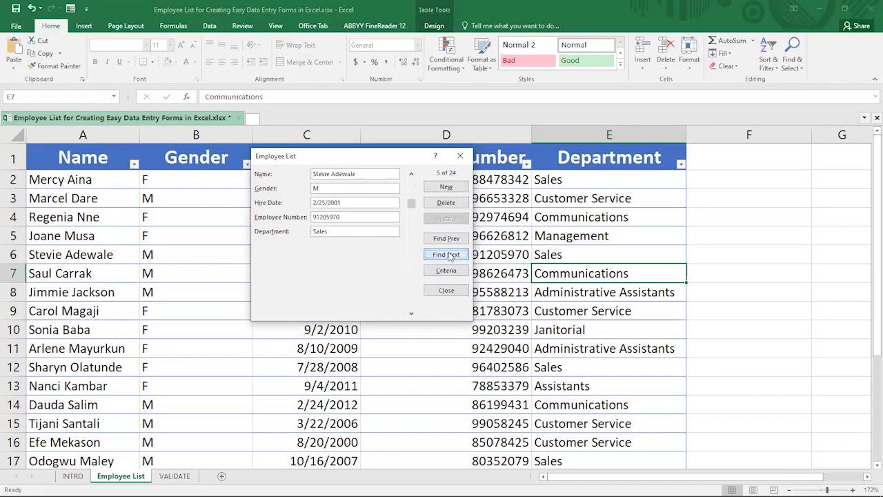
left_click(450, 255)
left_click(451, 255)
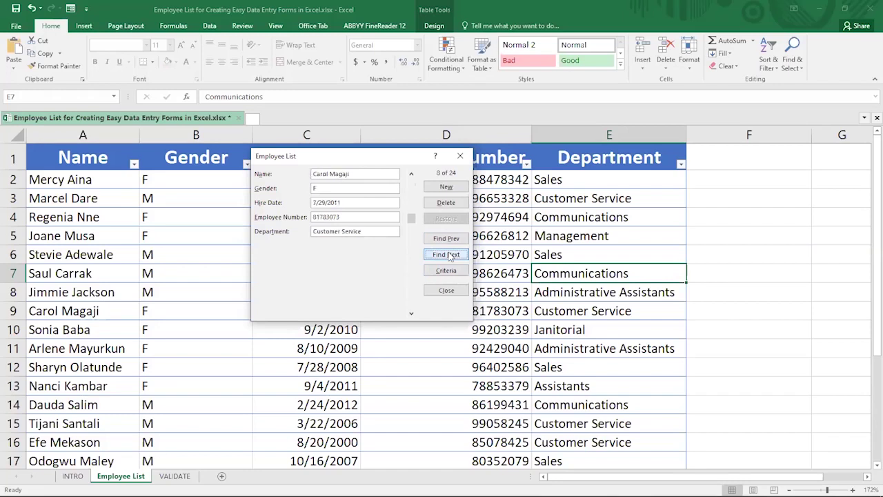
left_click(450, 255)
left_click(451, 255)
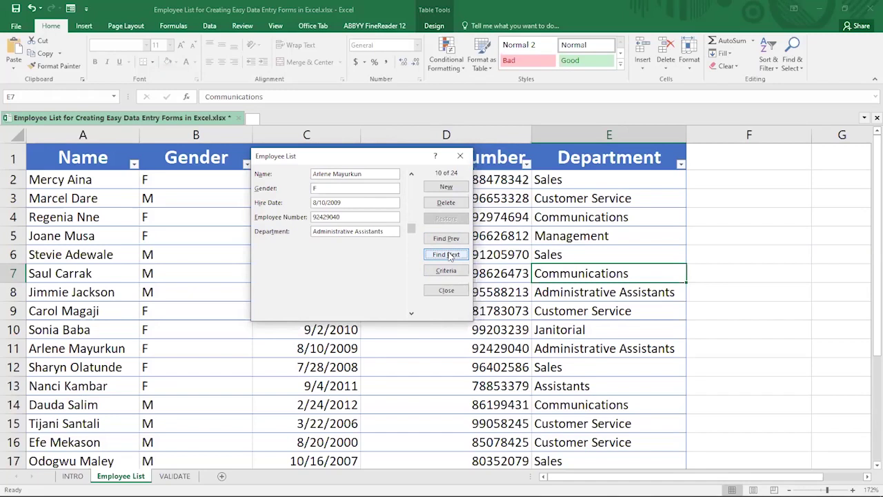
left_click(450, 255)
left_click(450, 255)
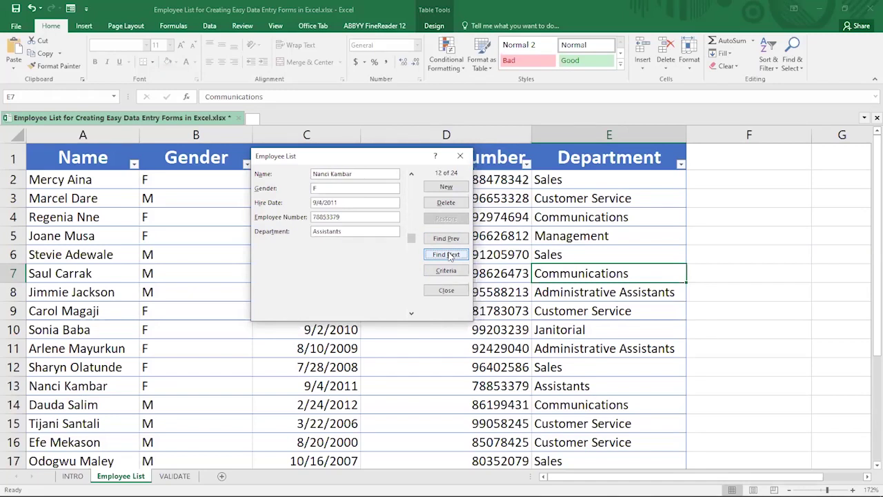
left_click(450, 255)
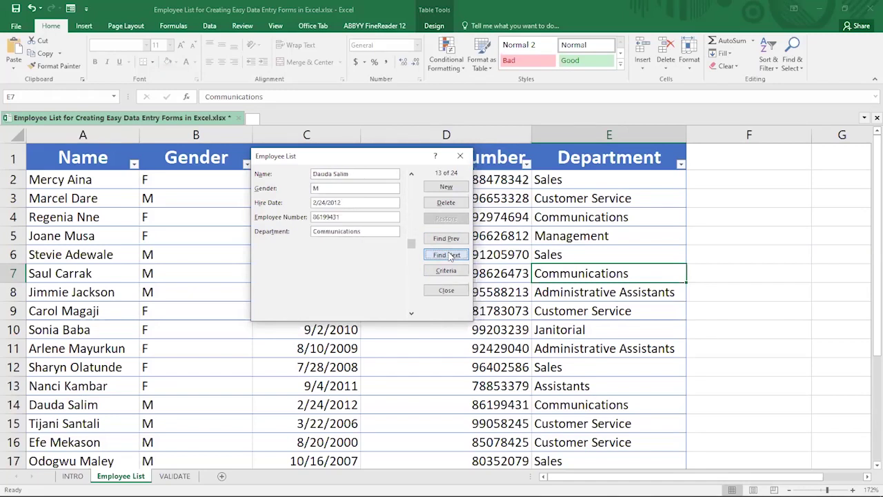
left_click(450, 255)
left_click(450, 256)
left_click(449, 256)
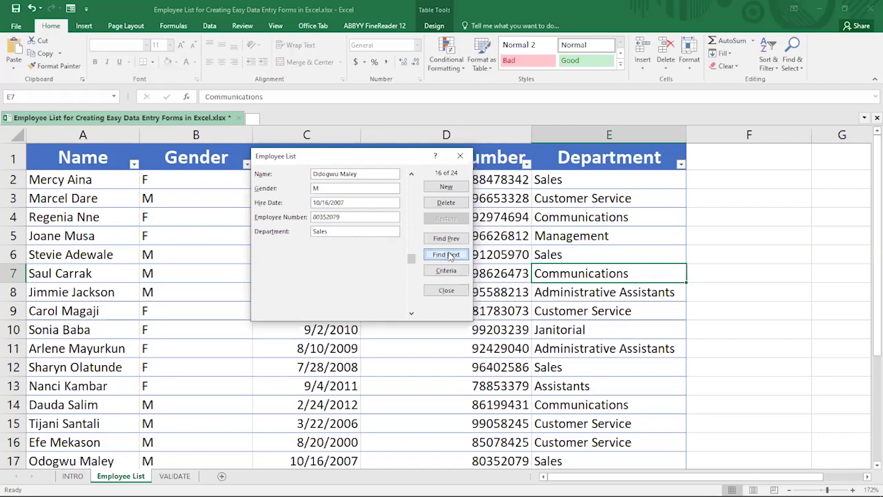
left_click(450, 255)
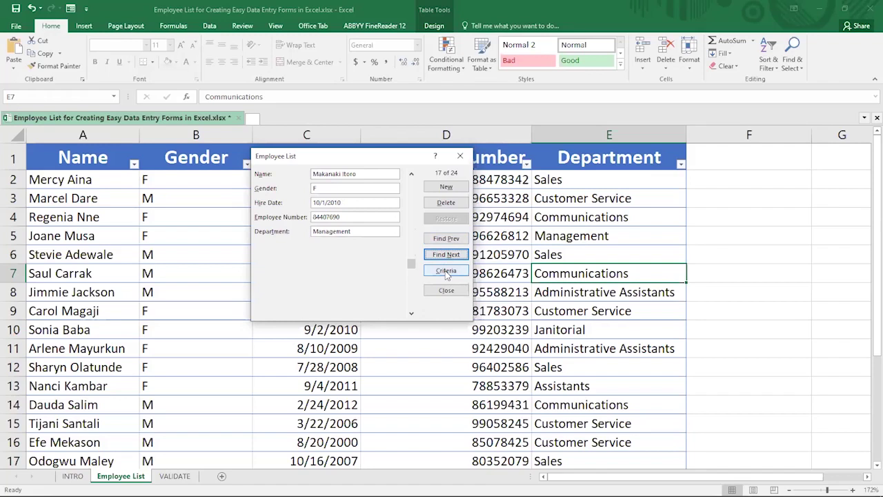
Clear the Name criterion and enter <>Sales as the Department criterion
left_click(446, 271)
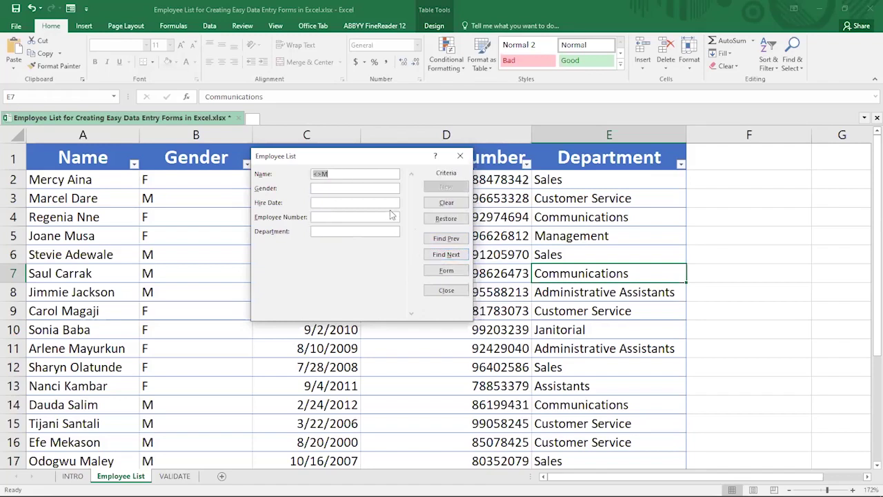
key("BackSpace")
type("<>")
double_click(322, 235)
left_click(325, 231)
type("Sales")
Page forward through non-Sales employees, then back to record 12 of 24 (Assistants)
left_click(446, 254)
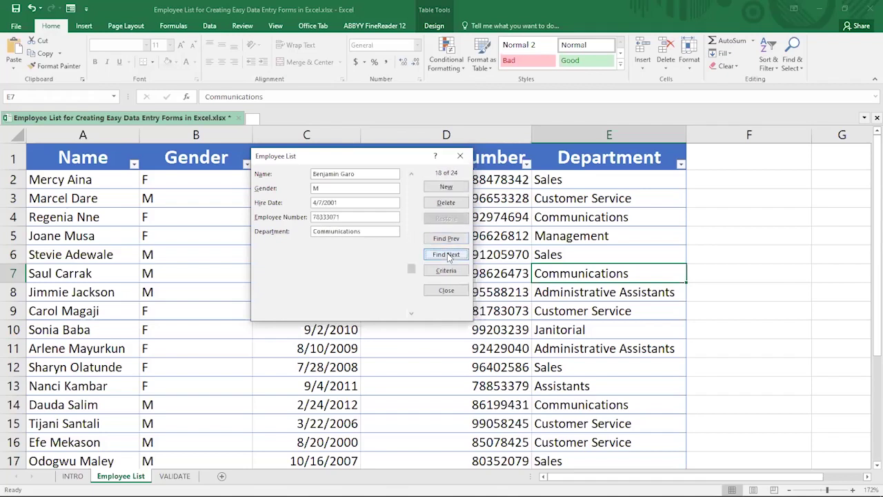
left_click(446, 255)
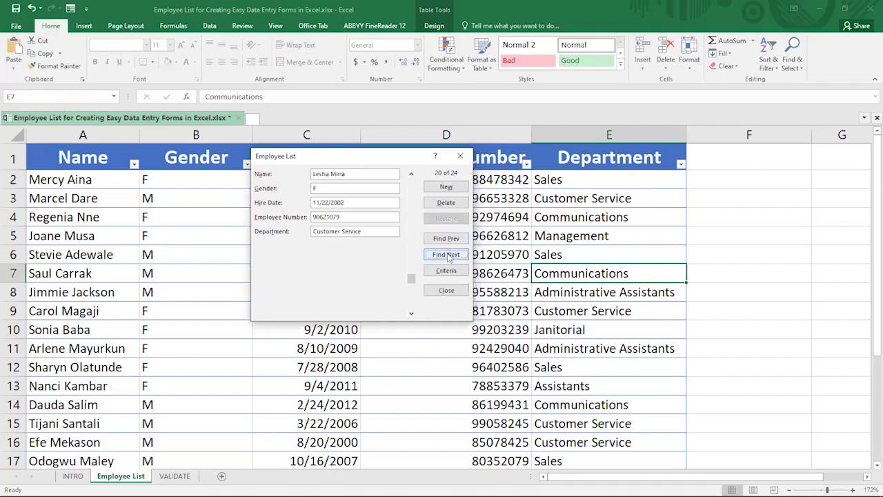
left_click(447, 255)
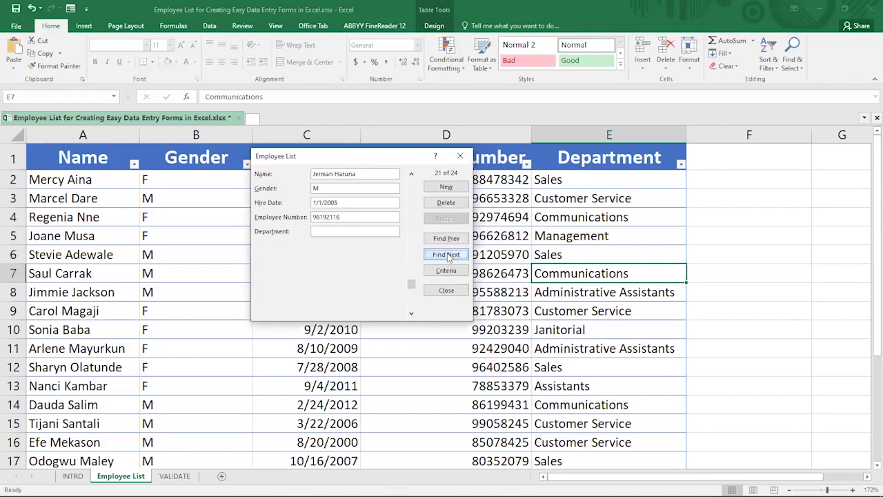
left_click(447, 255)
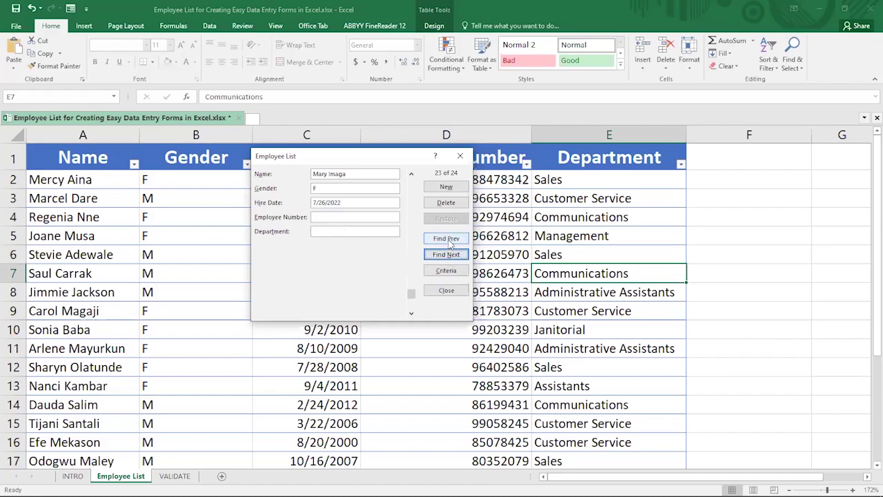
left_click(447, 238)
left_click(449, 240)
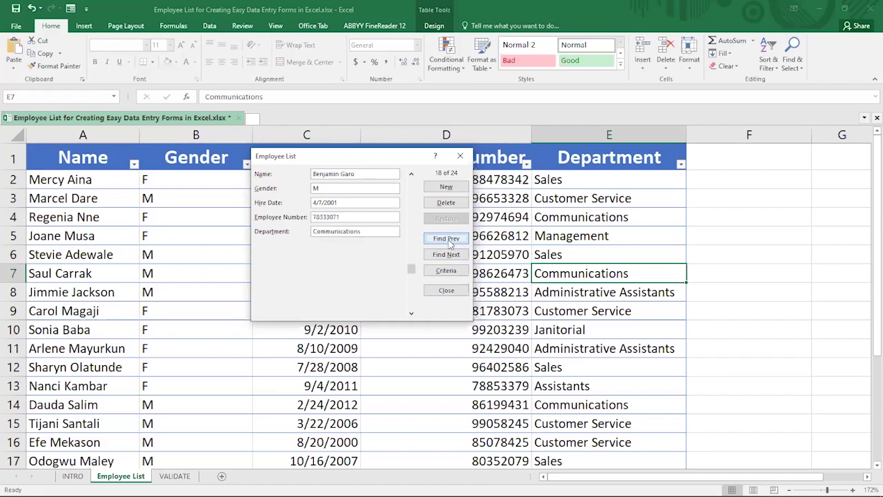
left_click(449, 241)
left_click(449, 240)
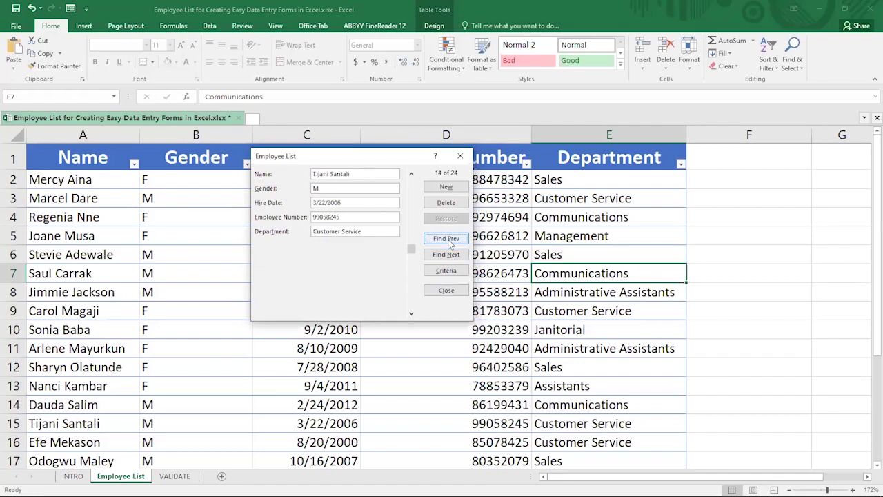
left_click(449, 240)
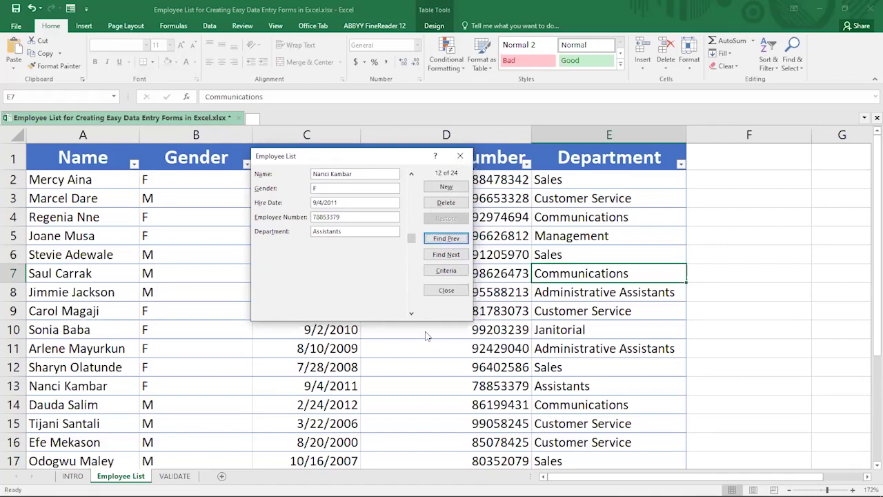
Close the data form, glance at the INTRO sheet, then return to Employee List
key("Escape")
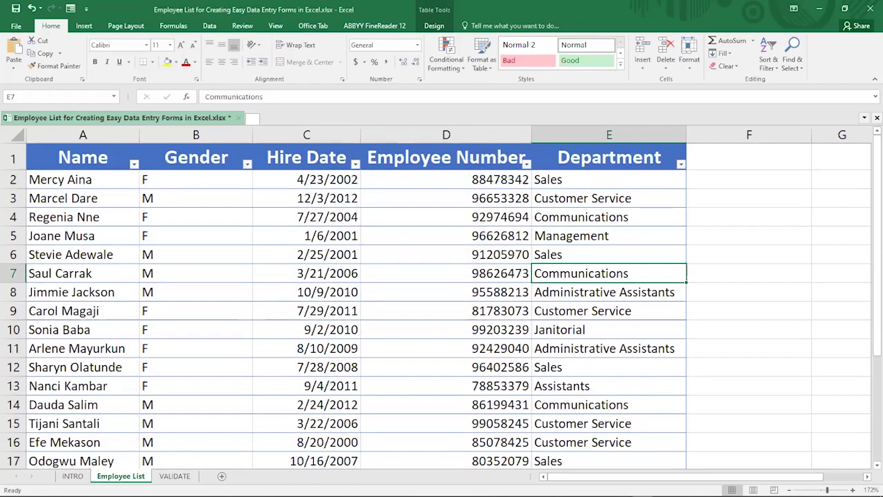
key("ctrl+Page_Up")
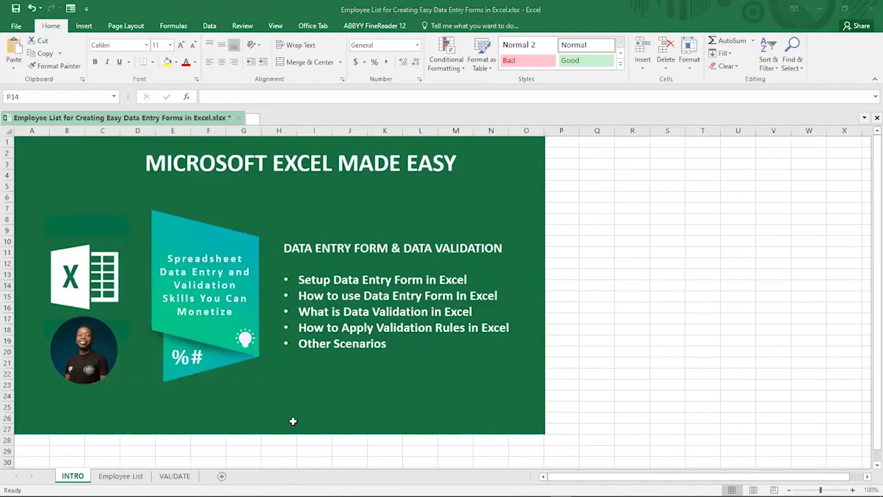
key("ctrl+Page_Down")
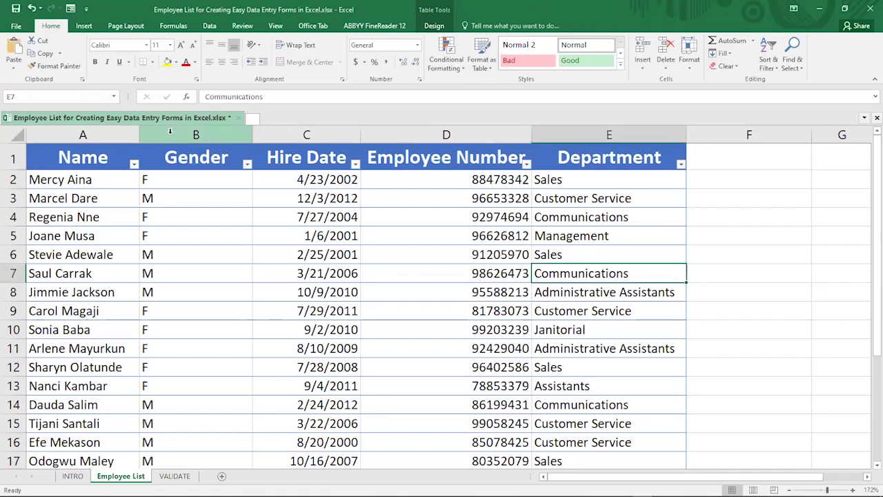
left_click(169, 131)
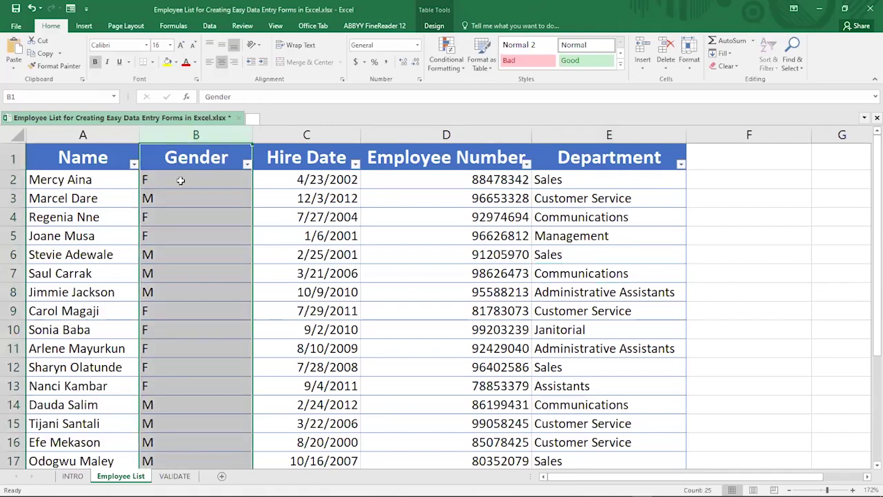
left_click(160, 181)
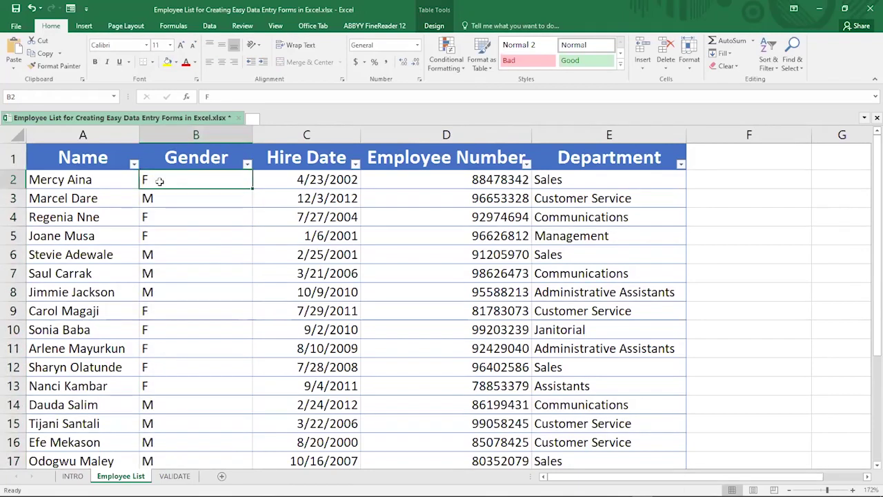
left_click(160, 198)
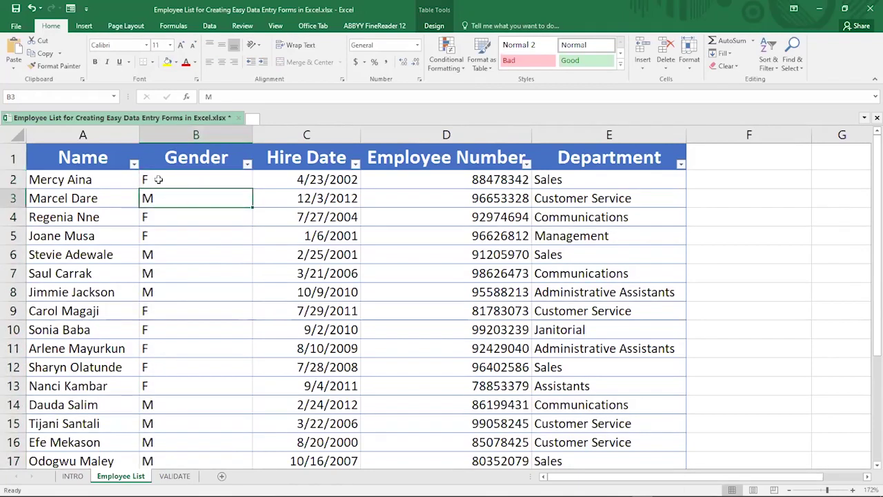
left_click(170, 133)
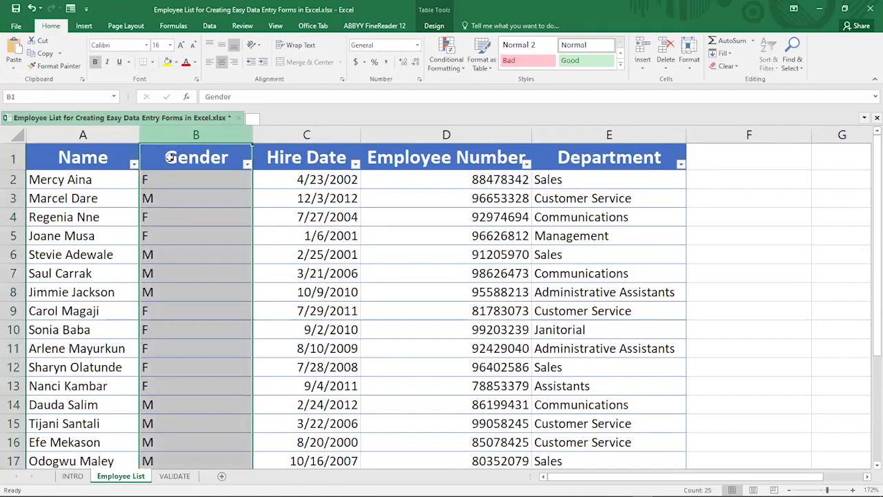
left_click(165, 211)
key("Down")
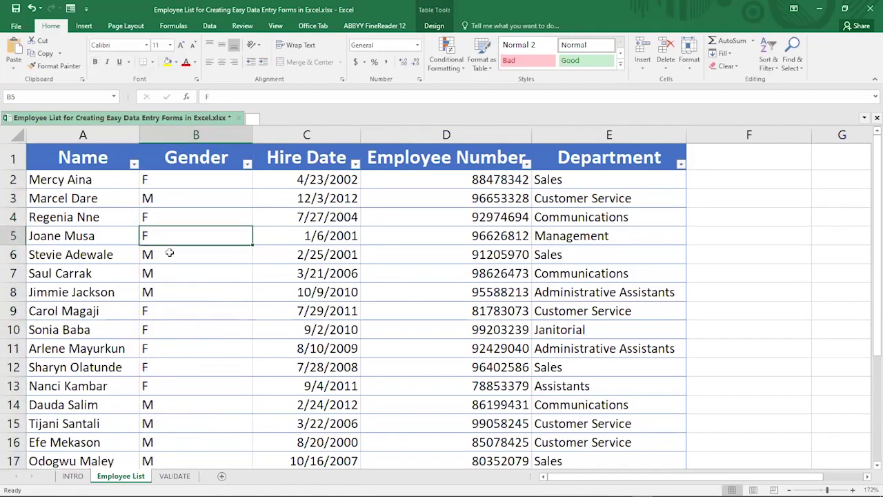
key("Down")
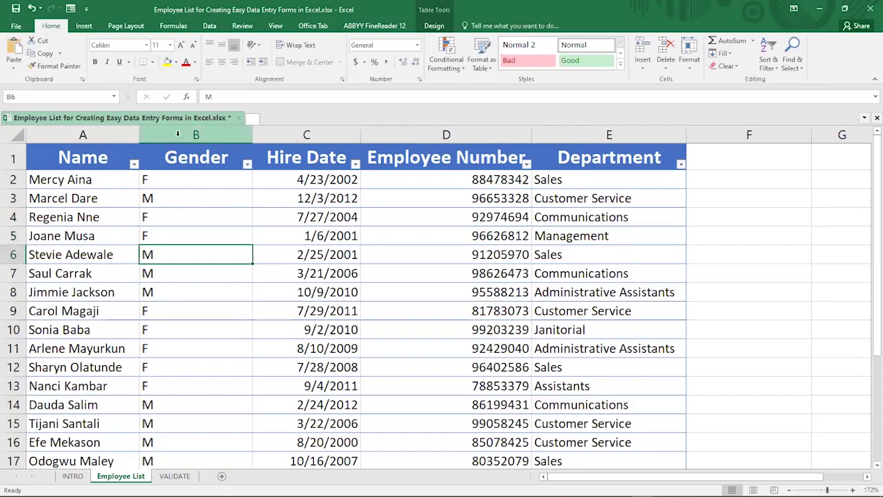
left_click(176, 201)
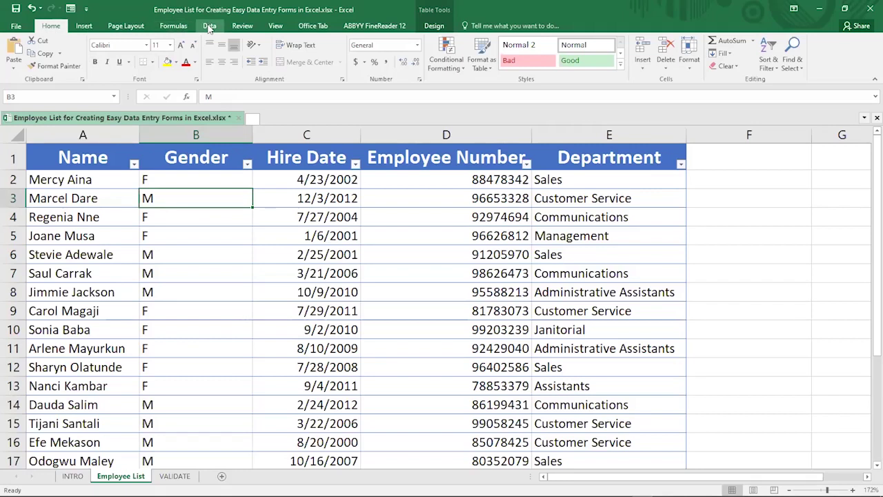
On the Data tab, select column B (Gender) and open the Data Validation dropdown
left_click(210, 26)
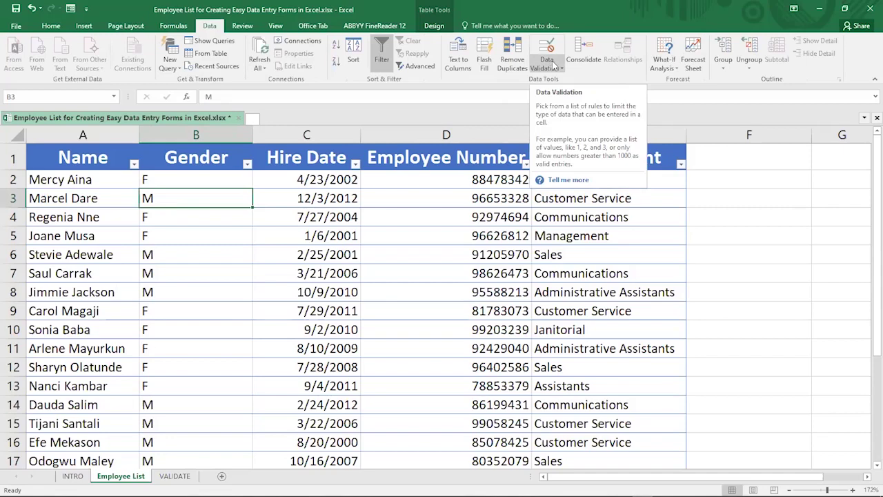
left_click(200, 126)
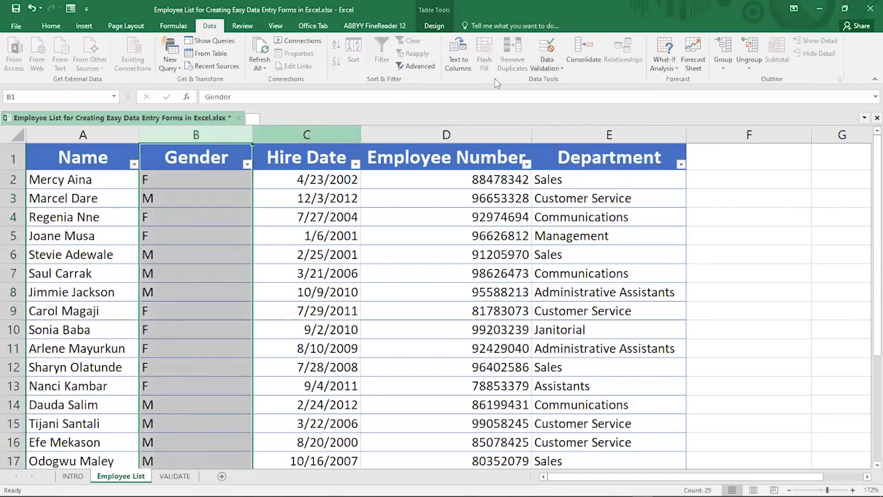
left_click(545, 70)
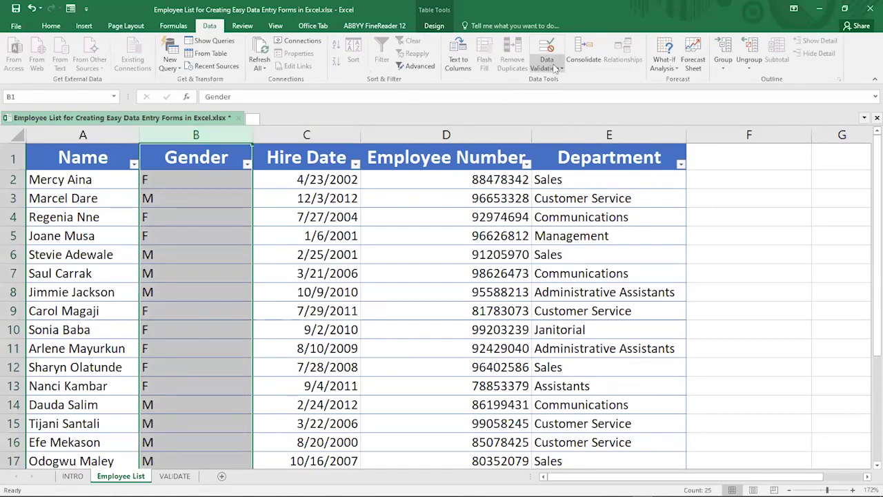
left_click(556, 69)
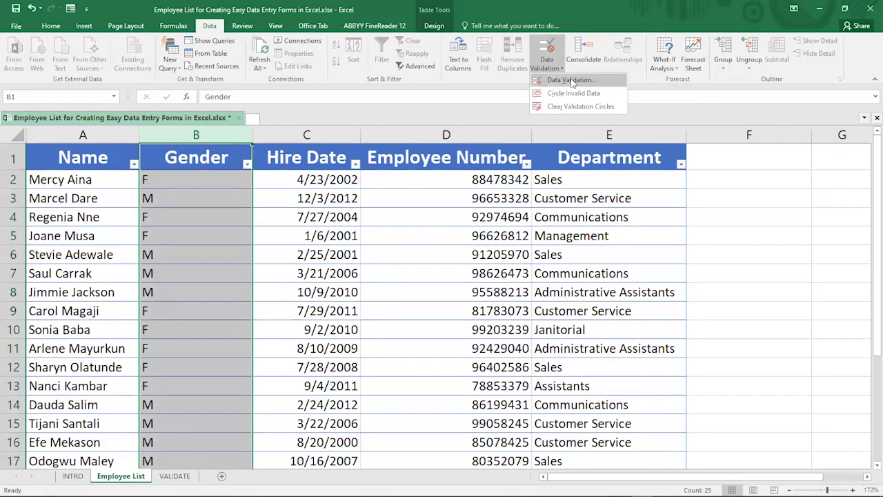
key("Return")
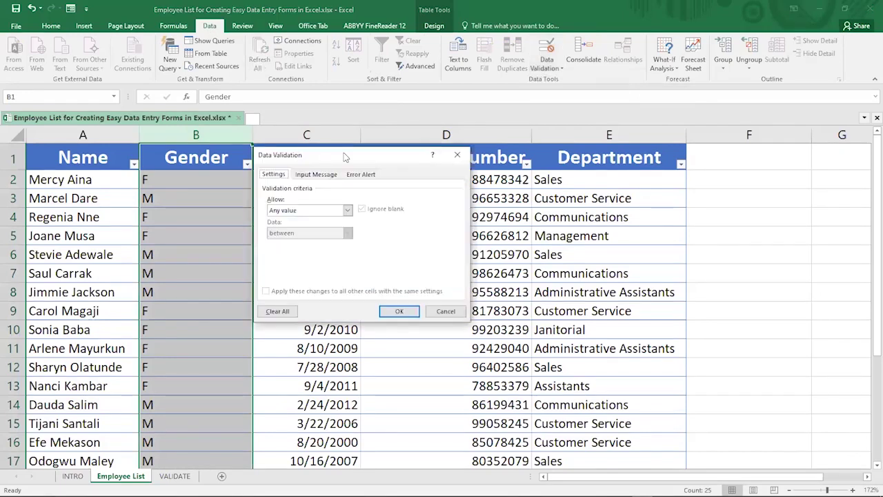
left_click_drag(280, 156, 450, 121)
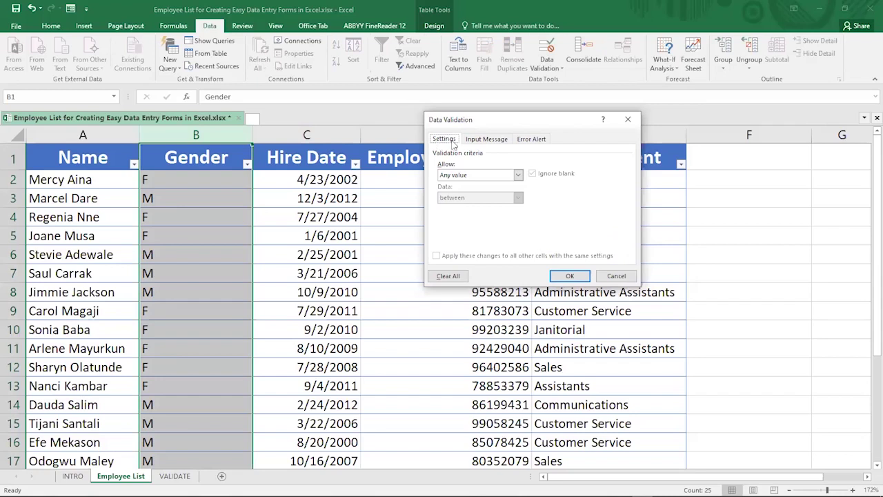
left_click(457, 175)
left_click(502, 140)
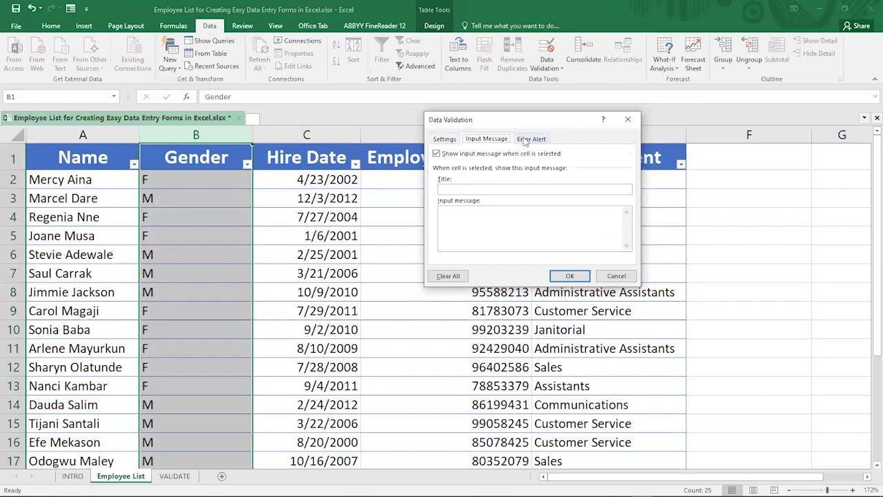
left_click(524, 140)
left_click(489, 140)
left_click(452, 140)
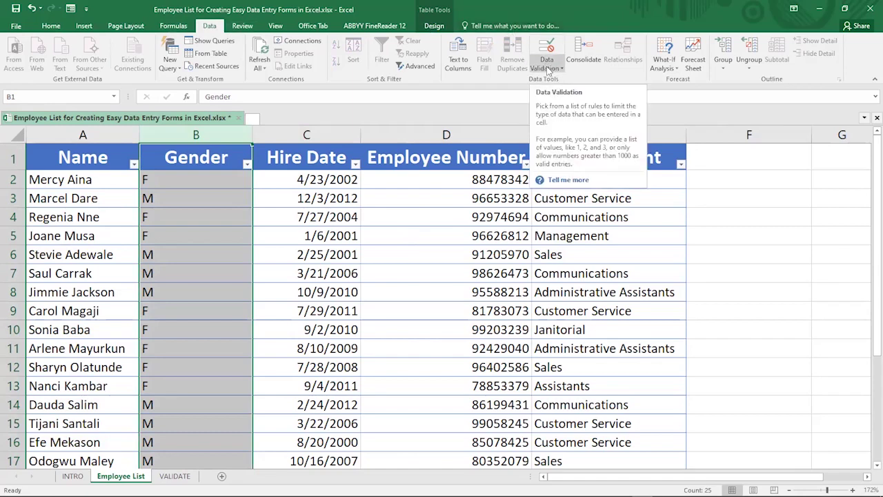
Set the Gender validation to allow Text length equal to 1
left_click(547, 69)
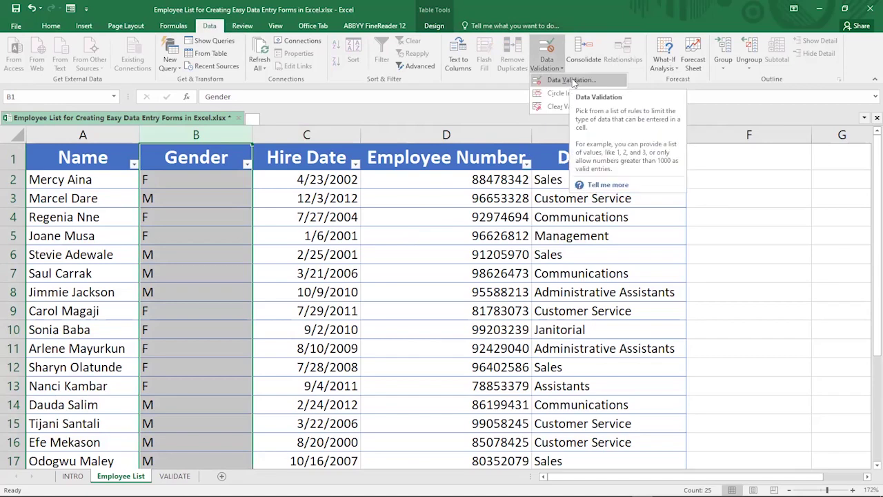
left_click(572, 81)
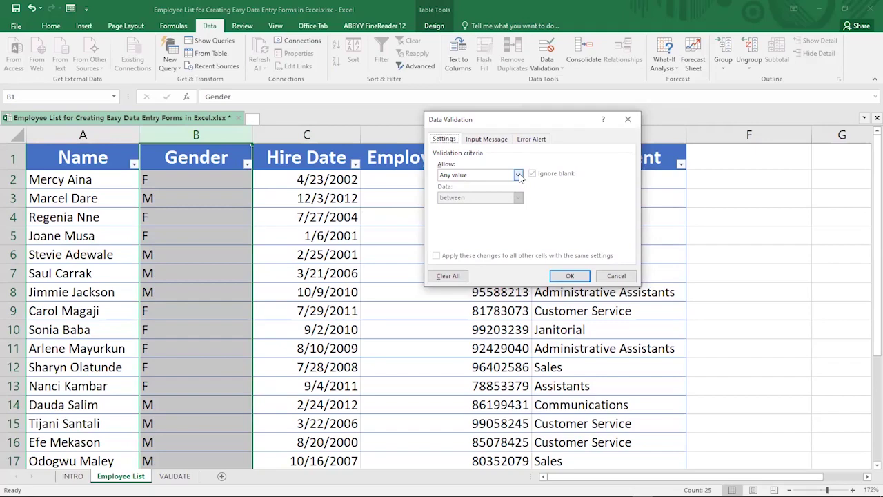
left_click(518, 175)
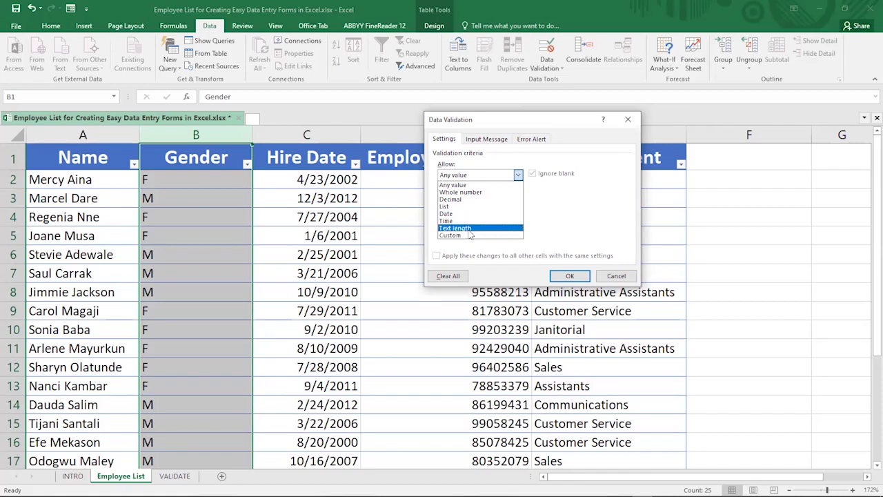
left_click(459, 227)
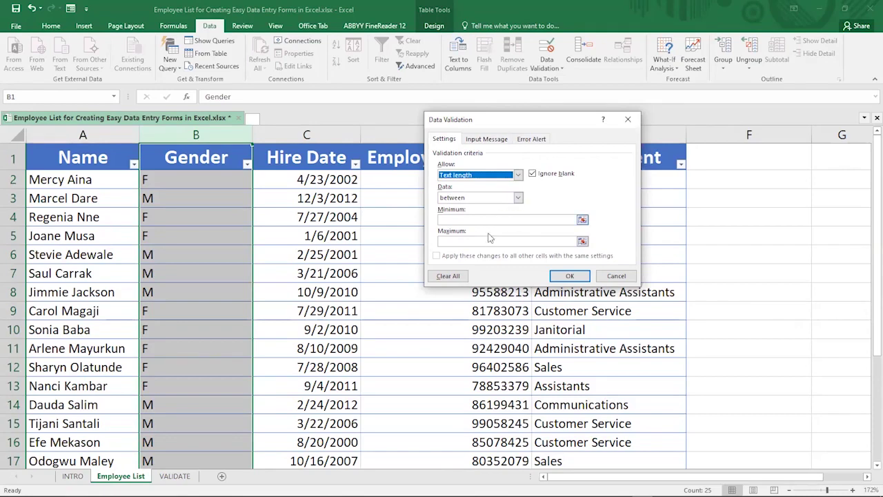
left_click(518, 200)
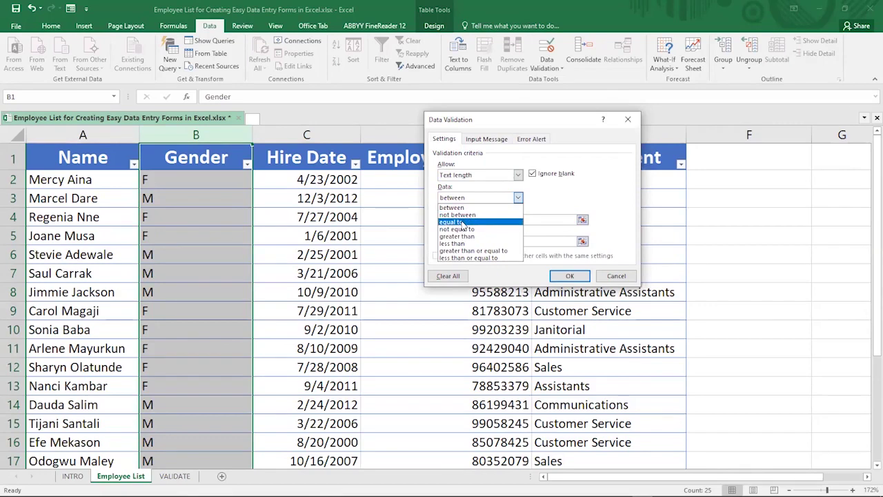
left_click(463, 223)
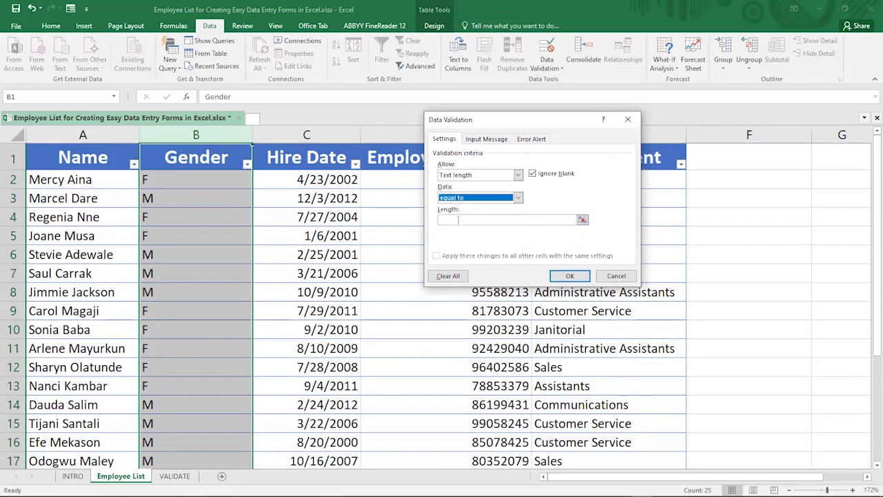
left_click(456, 220)
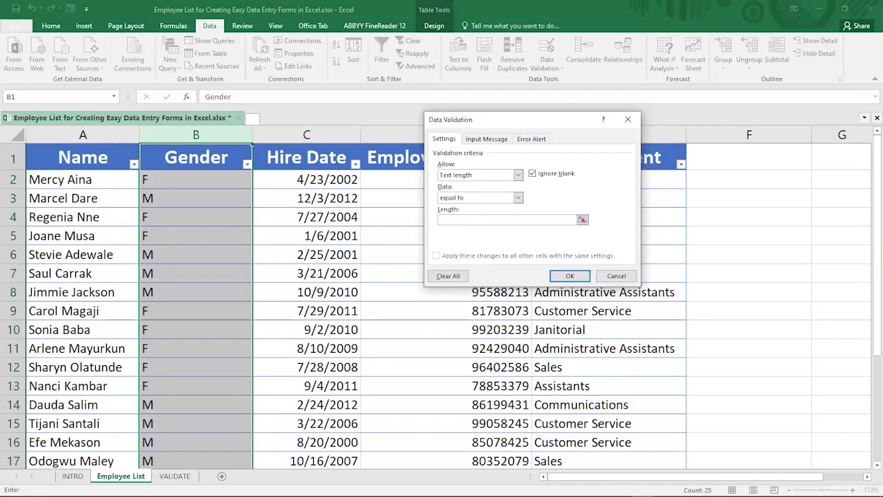
type("1")
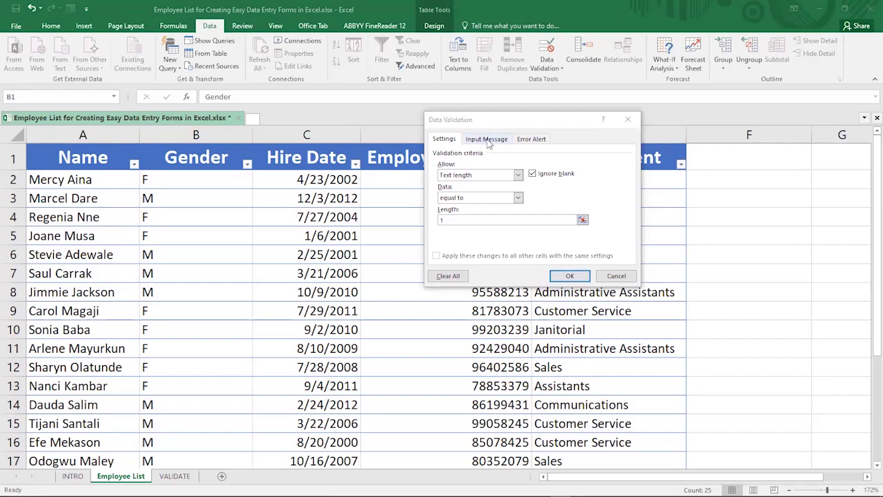
Add an input message titled 'Pay Attention' reading 'Enter only single value'
left_click(488, 139)
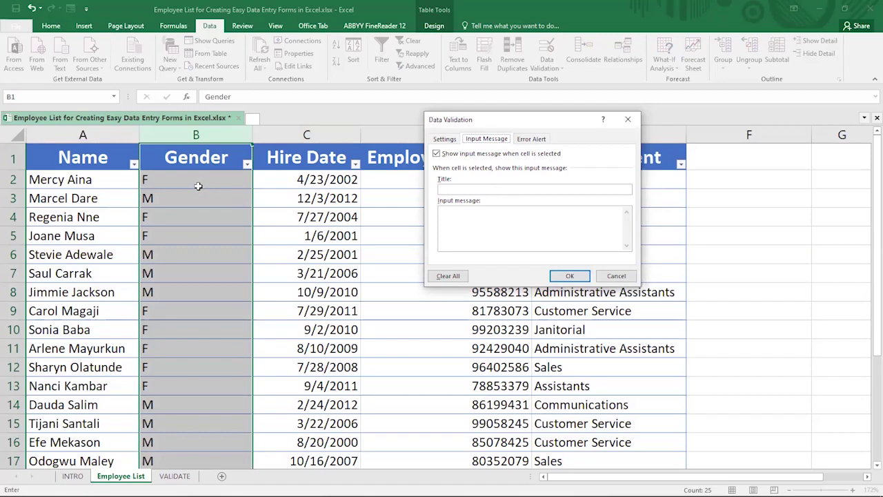
left_click(453, 188)
type("Pay Attention")
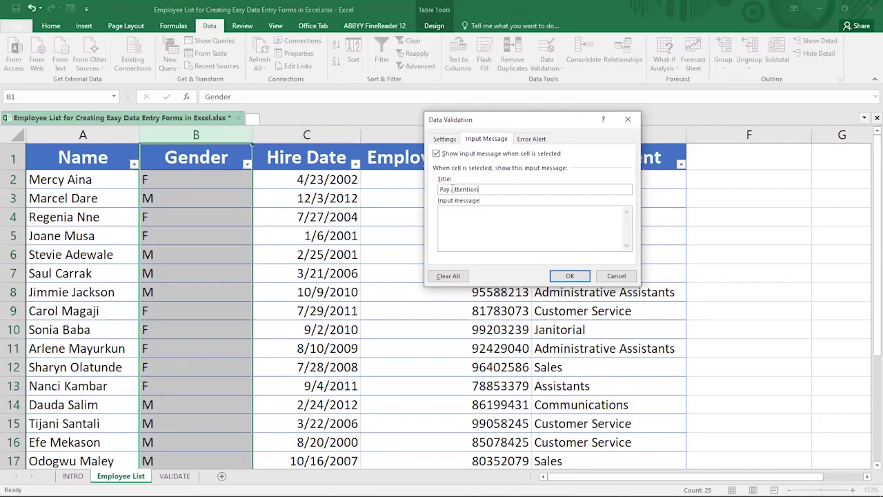
left_click(462, 212)
type("Enter only single value")
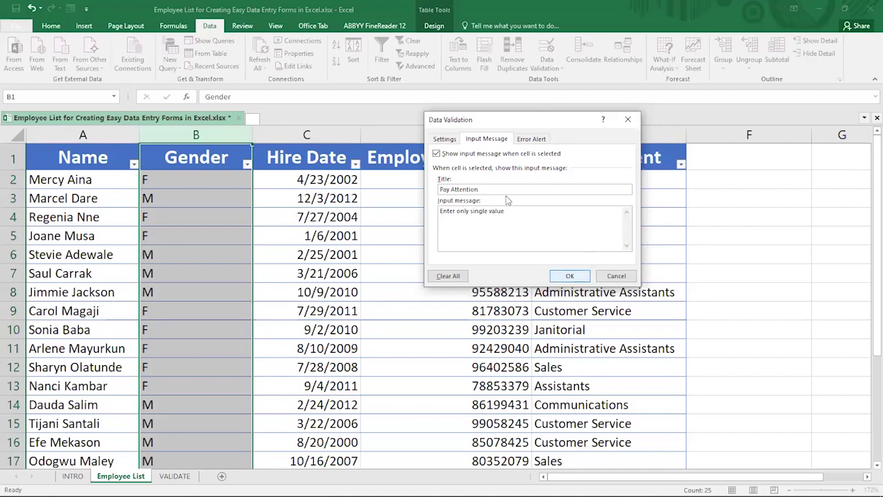
left_click(526, 141)
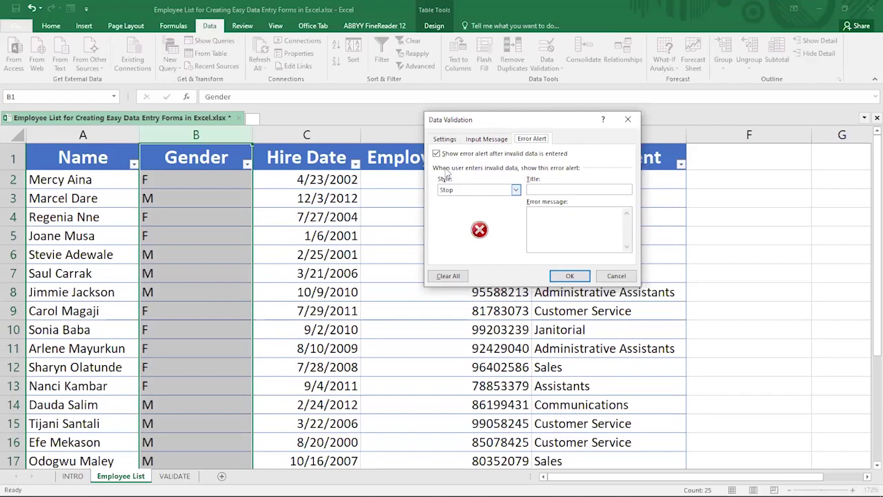
Give the rule a Stop alert titled 'Do the right thing' saying Enter "M" or "F", and apply it
left_click(516, 190)
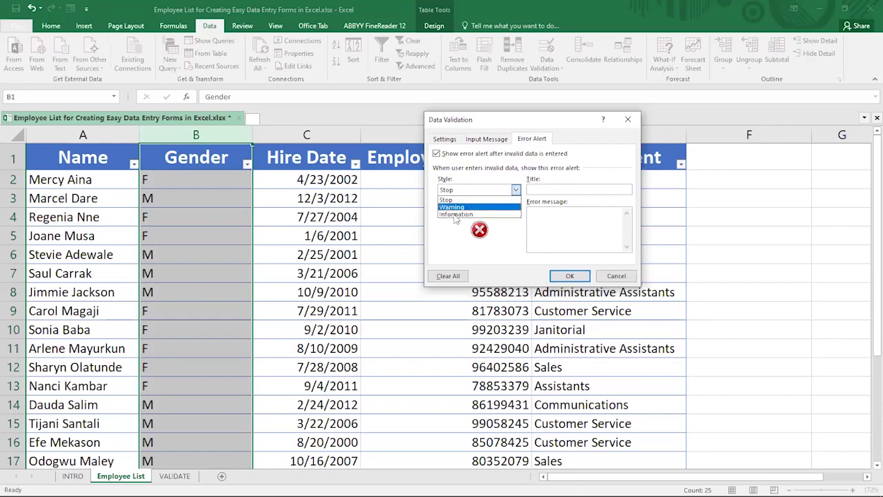
left_click(518, 193)
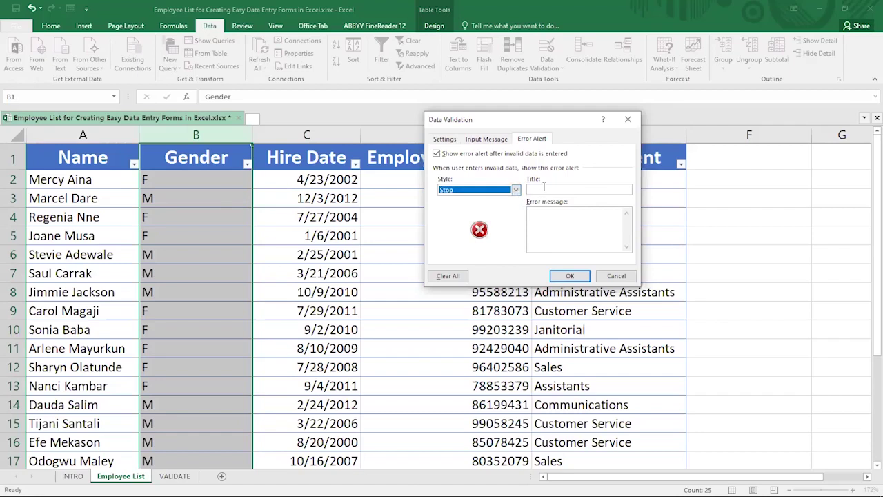
left_click(545, 187)
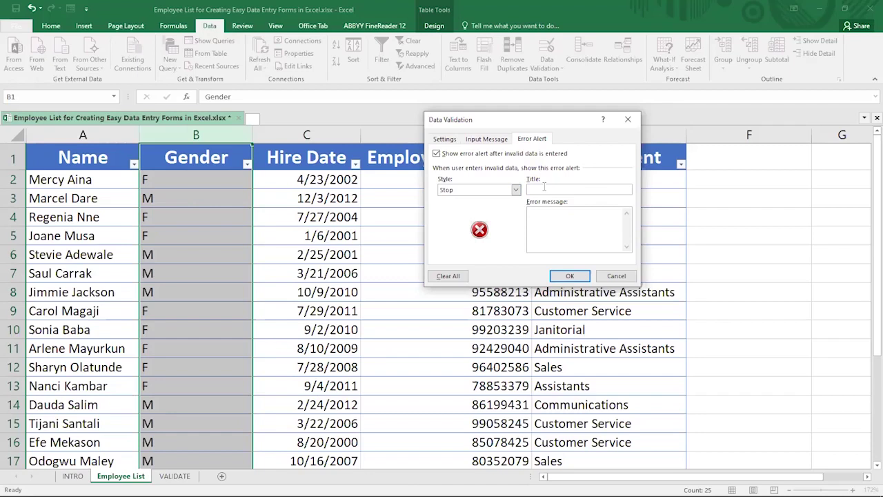
type("Do")
type(" the")
type(" righ")
type("t t")
type("hi")
type("ng")
type("E")
type("nte")
type("r \"")
type("M\"")
type(" or")
type("F\"")
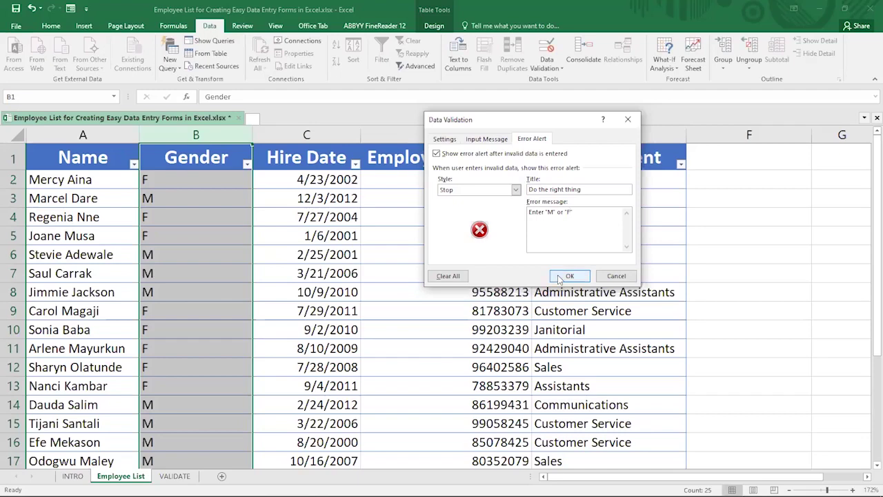
left_click(567, 276)
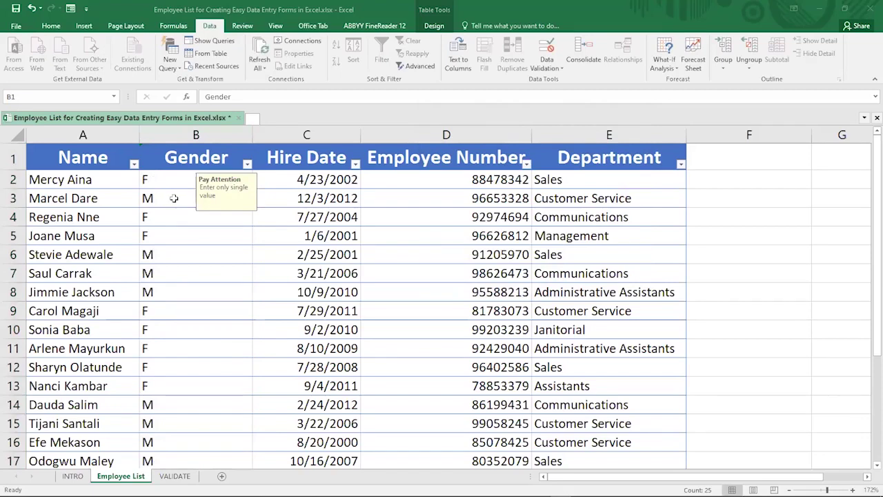
Enter DD in Gender cell B21 to trigger the 'Do the right thing' stop alert
left_click(166, 183)
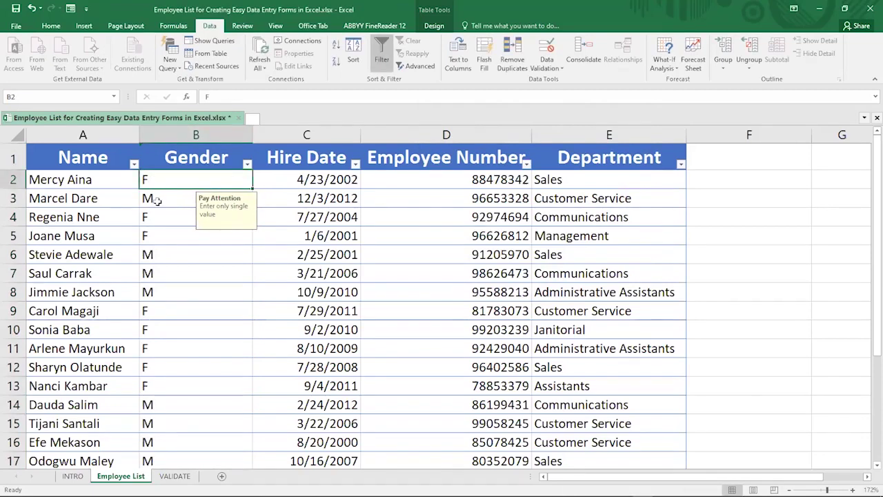
scroll(157, 200, "down", 5)
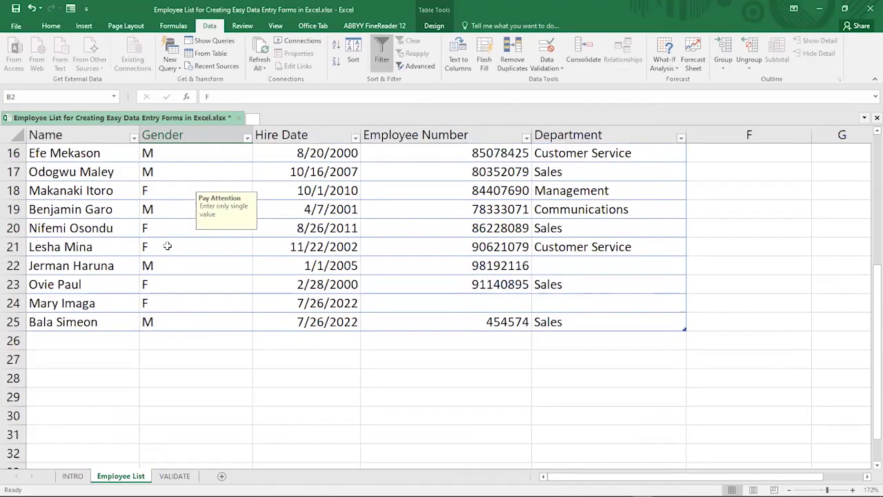
left_click(167, 247)
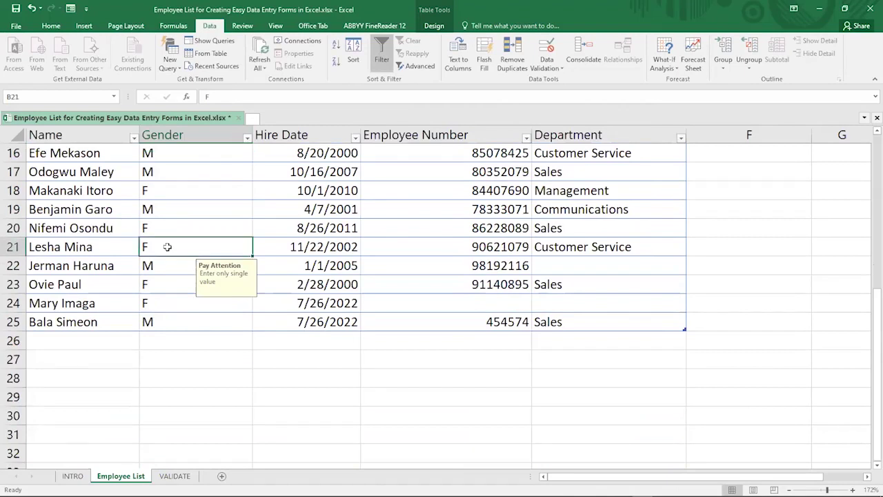
type("D")
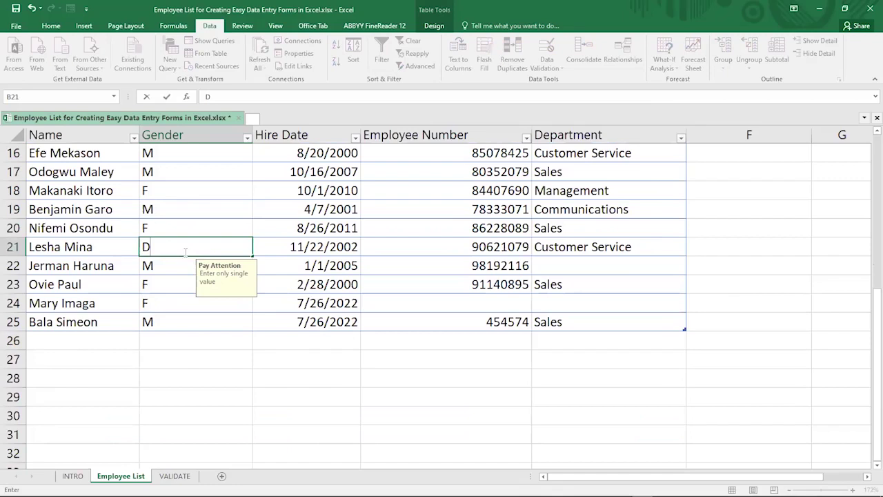
type("D")
key("Return")
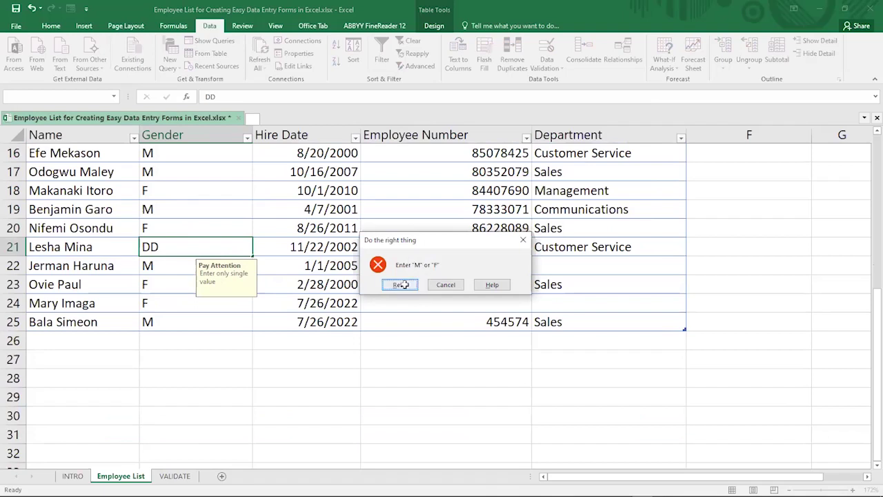
Retry the entry, commit F as B21's gender, then type a D in the cell
left_click(401, 284)
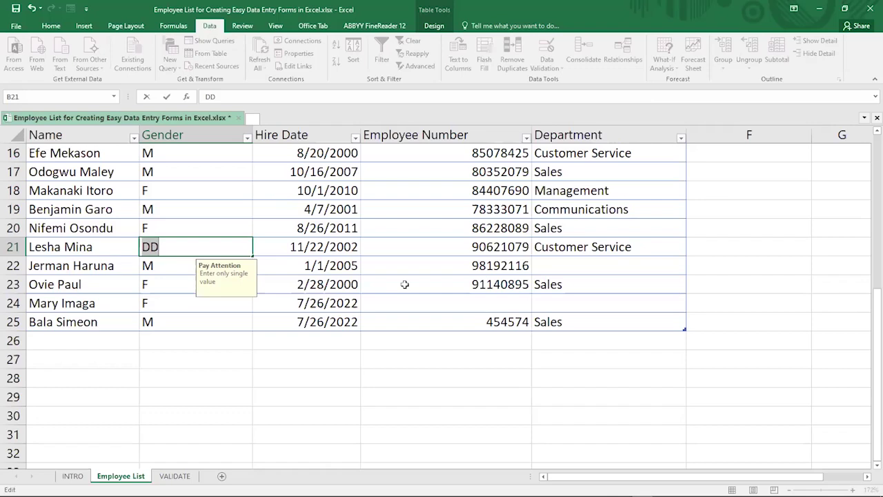
type("F")
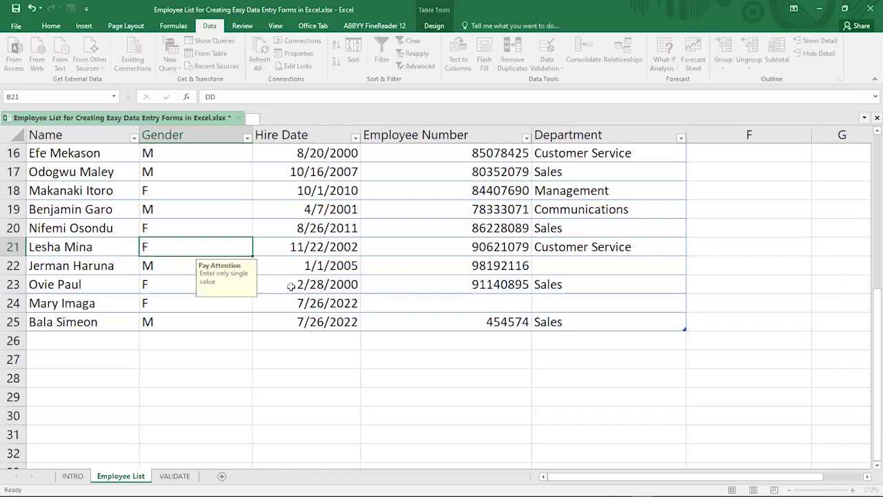
key("ctrl+Return")
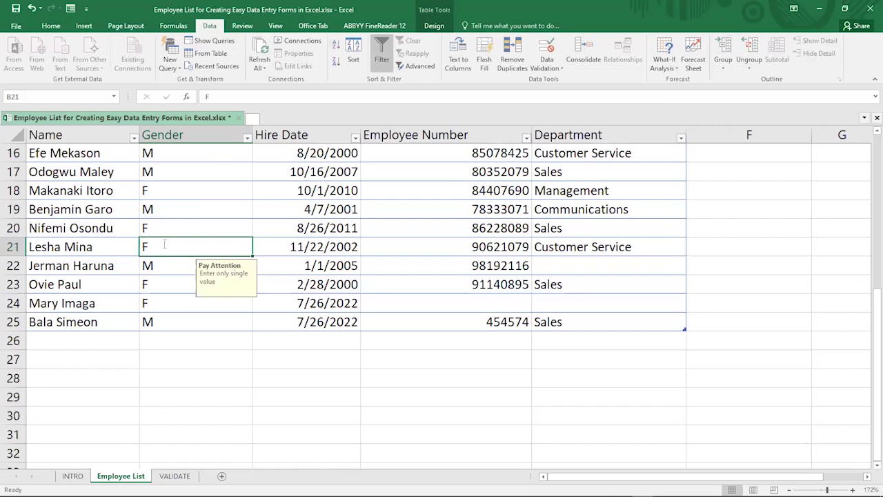
type("D")
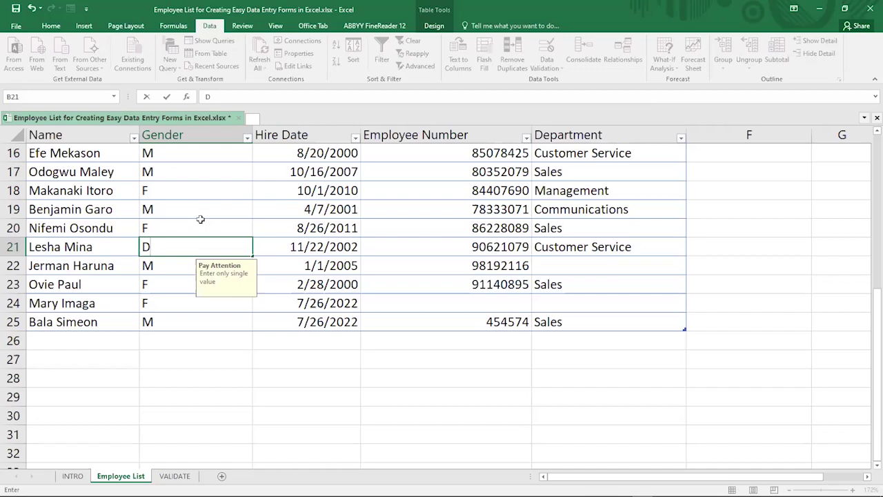
scroll(200, 219, "up", 1)
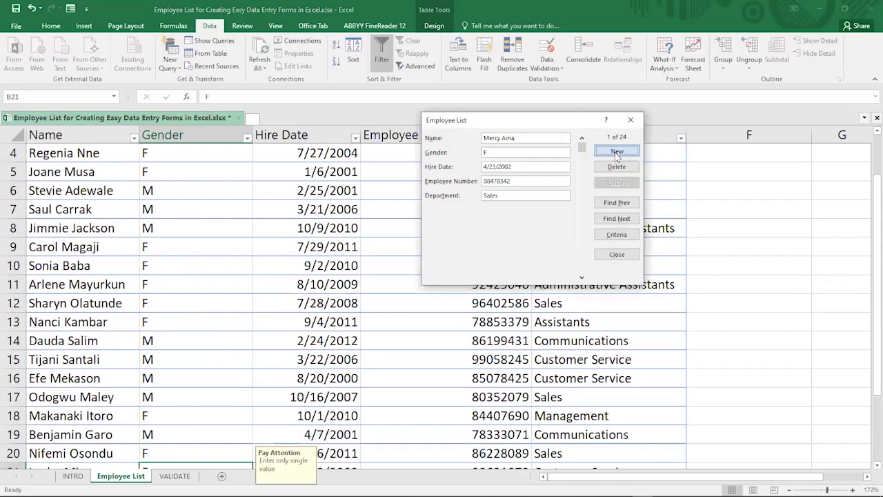
Add a new form record: employee's name, Gender Male, hire date 7/26/2022, an employee number, Department Sales
left_click(616, 151)
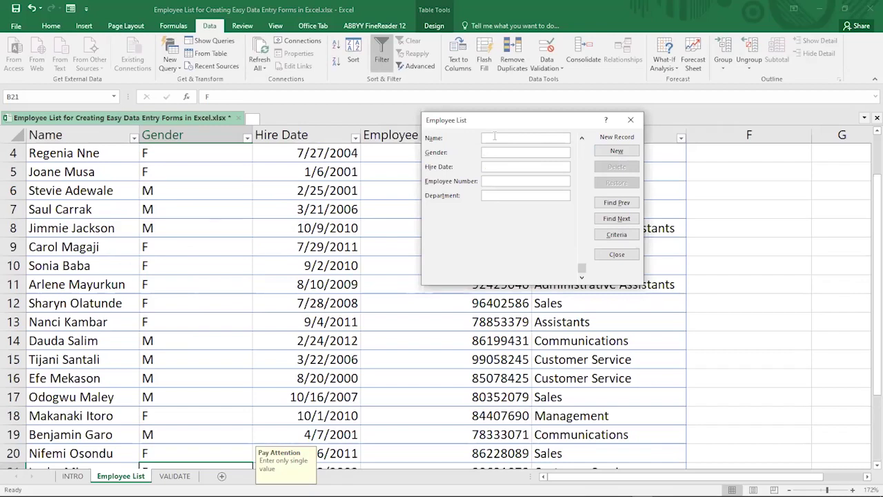
type("g")
key("BackSpace")
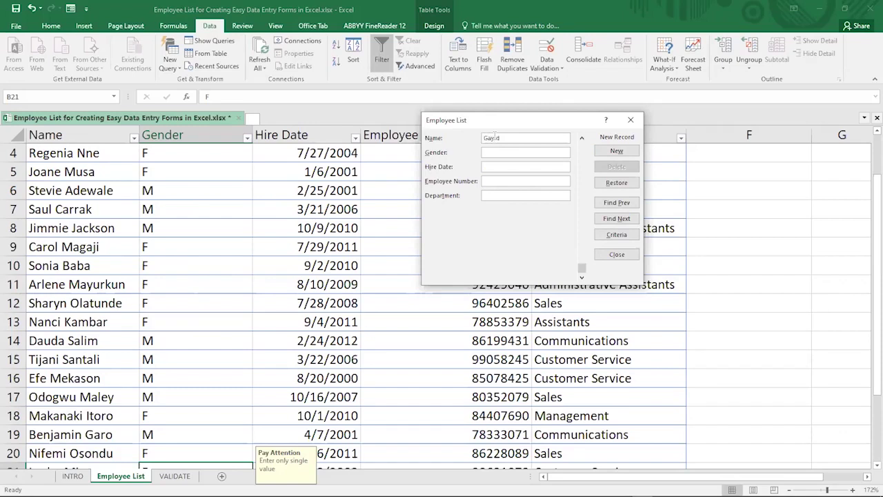
type("M")
type("ale")
left_click(503, 165)
type("7/26/2022")
type("573")
type("66454")
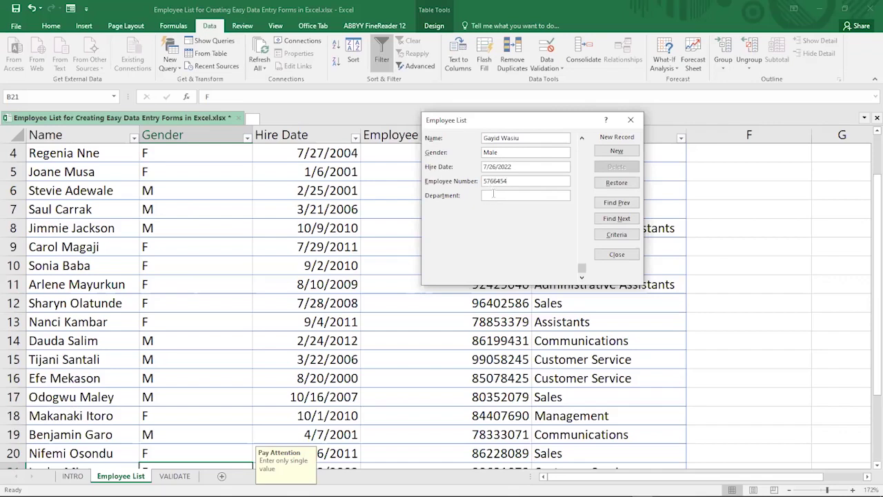
left_click(493, 195)
type("Sales")
key("Tab")
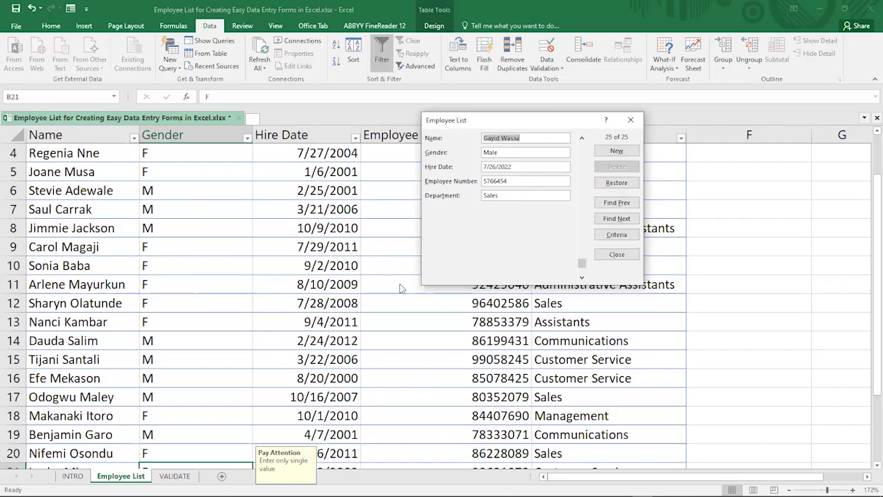
key("Return")
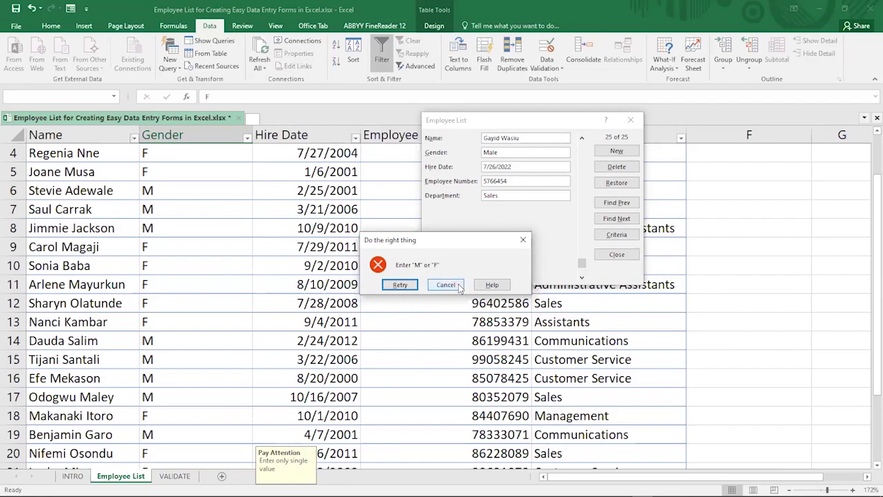
Cancel the stop alert so the Male record is rejected
key("Tab")
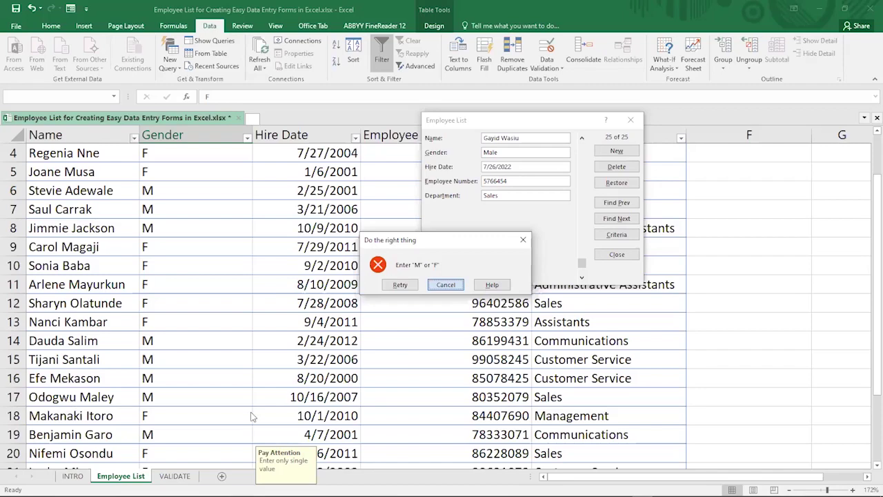
key("Return")
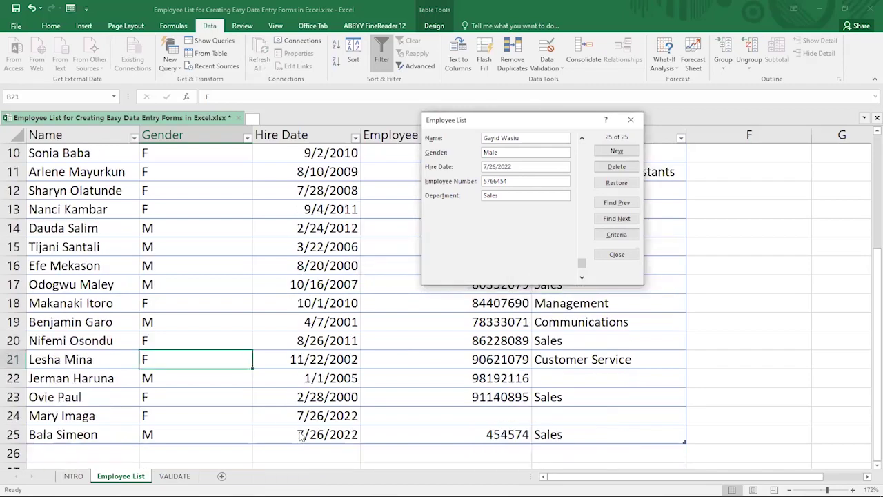